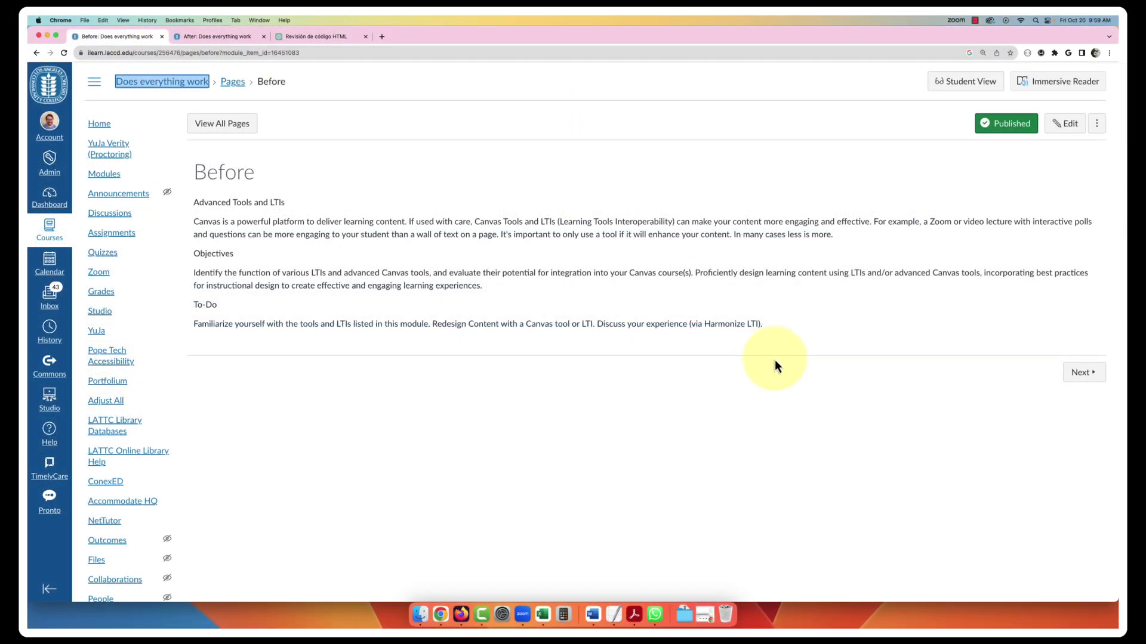
Step: Copy the entire body text of the Before page into a new ChatGPT message
drag(776, 325, 199, 202)
shift+click(192, 203)
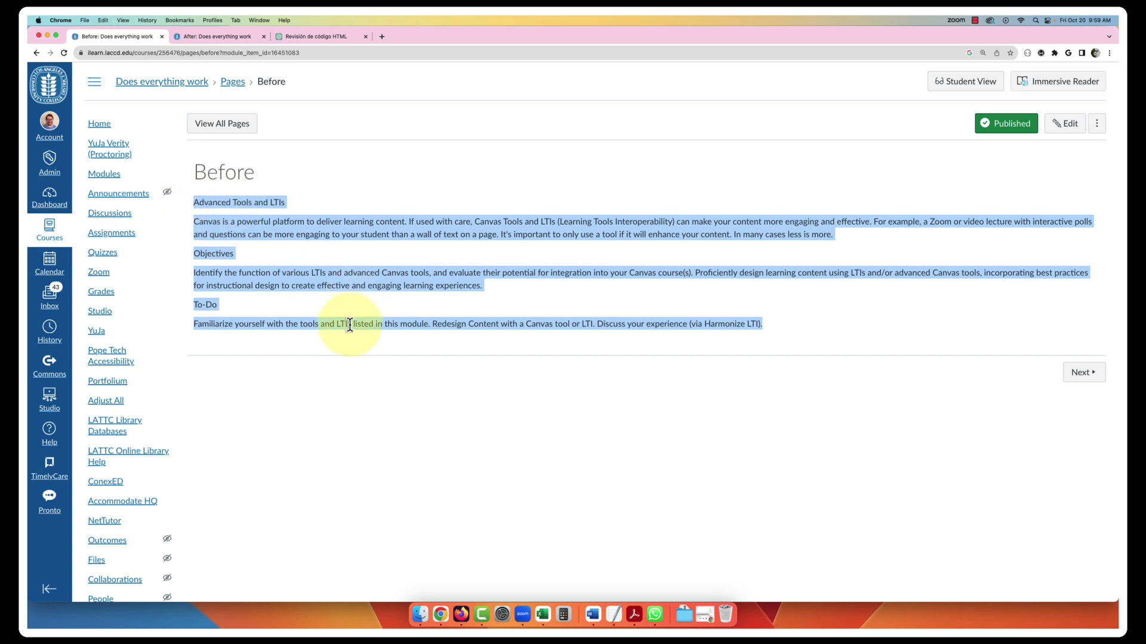
click(314, 38)
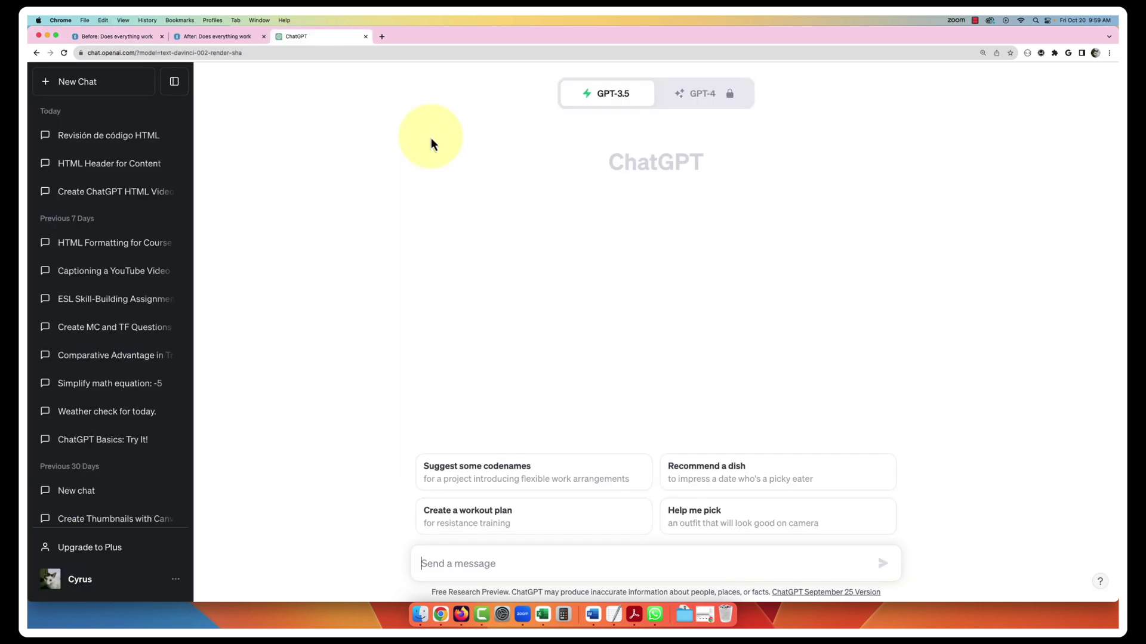
click(449, 563)
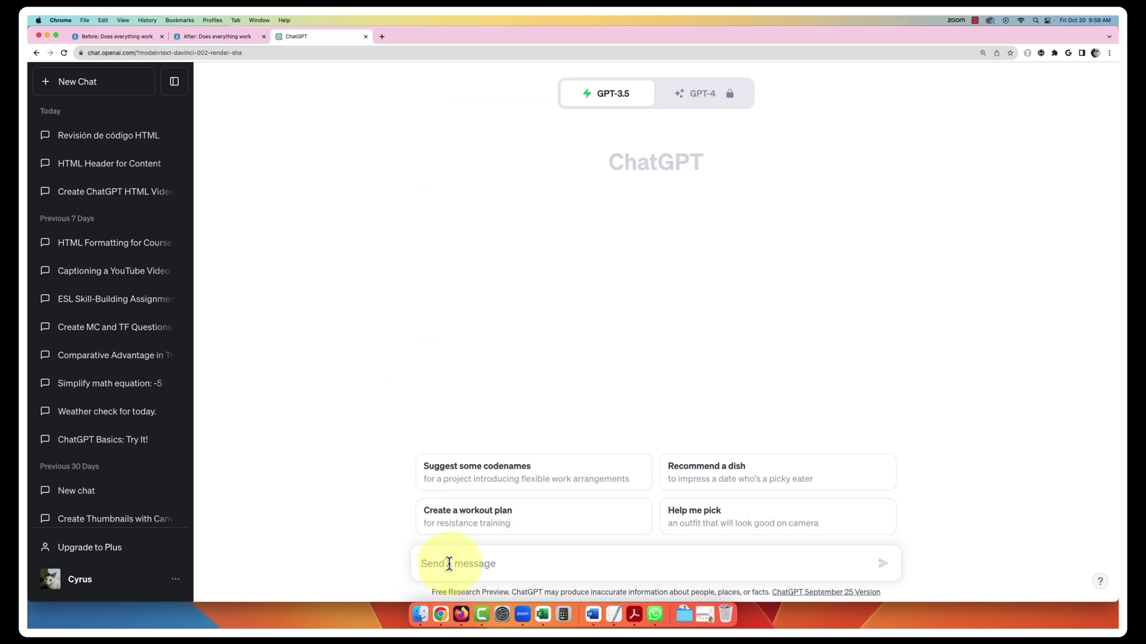
key(super+v)
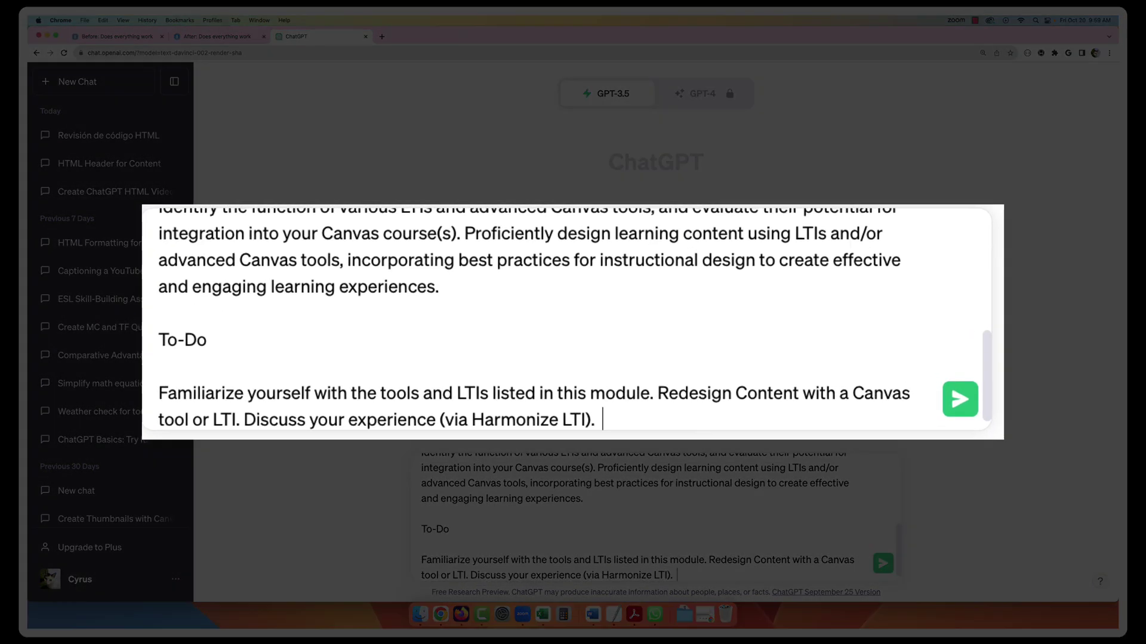
Step: Ask ChatGPT to generate HTML structure for the content without changing the original text, including accessible headers, paragraphs and lists
text(ChatGPT, please generate HTML structure for our content without changing the original text. Include accessible headers, paragraphs and lists.)
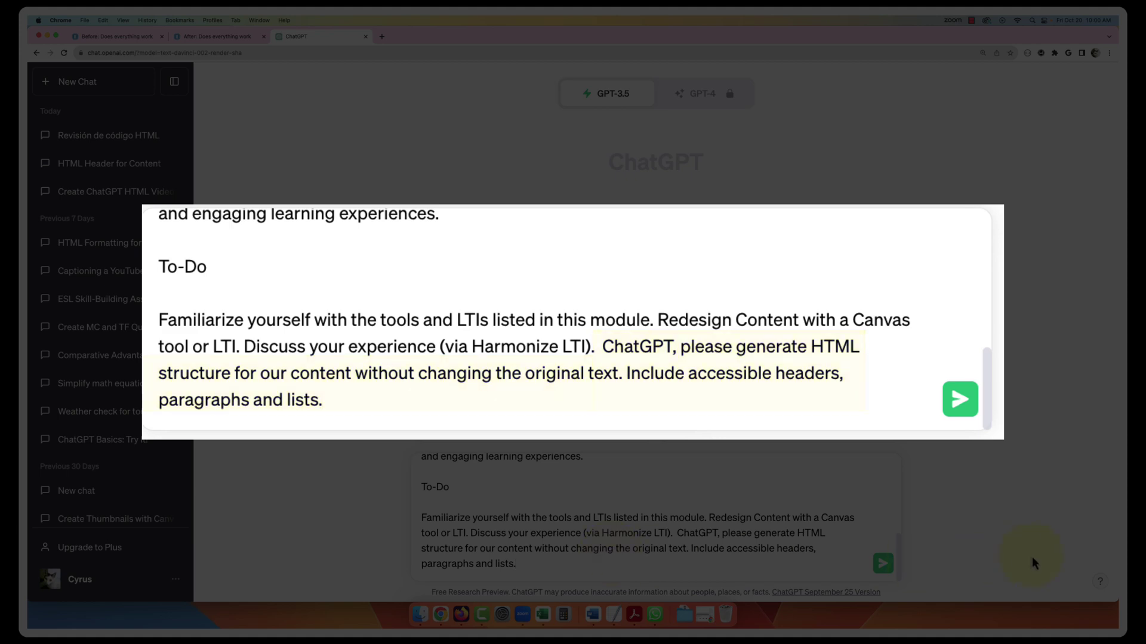
key(Return)
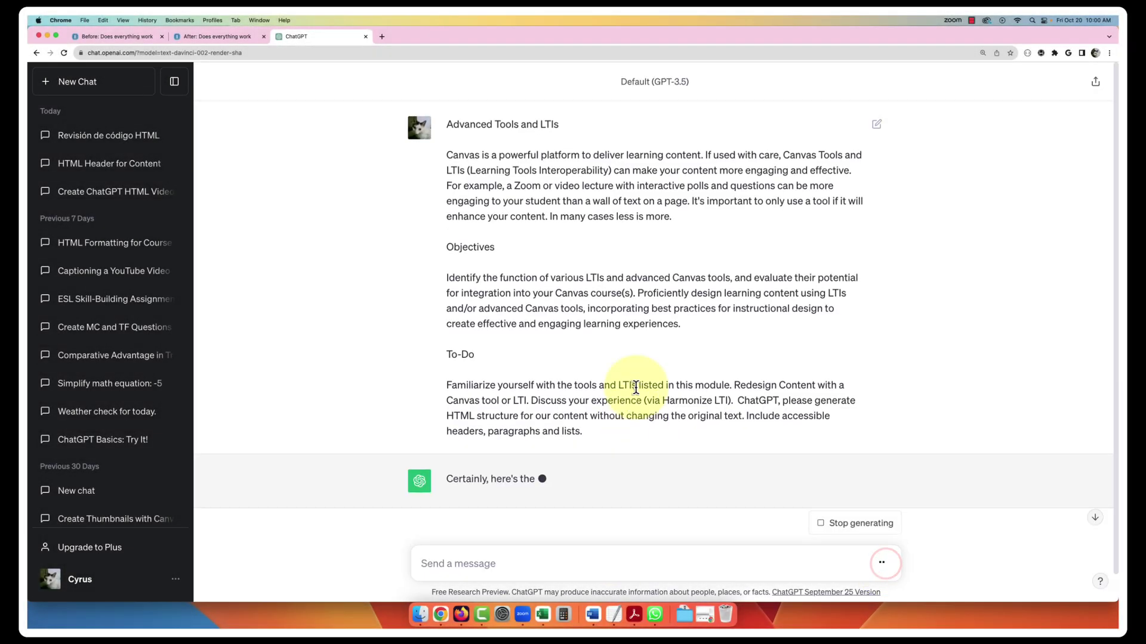
Step: Review the generated HTML structure and copy the whole code block
scroll(959, 324, down, 2)
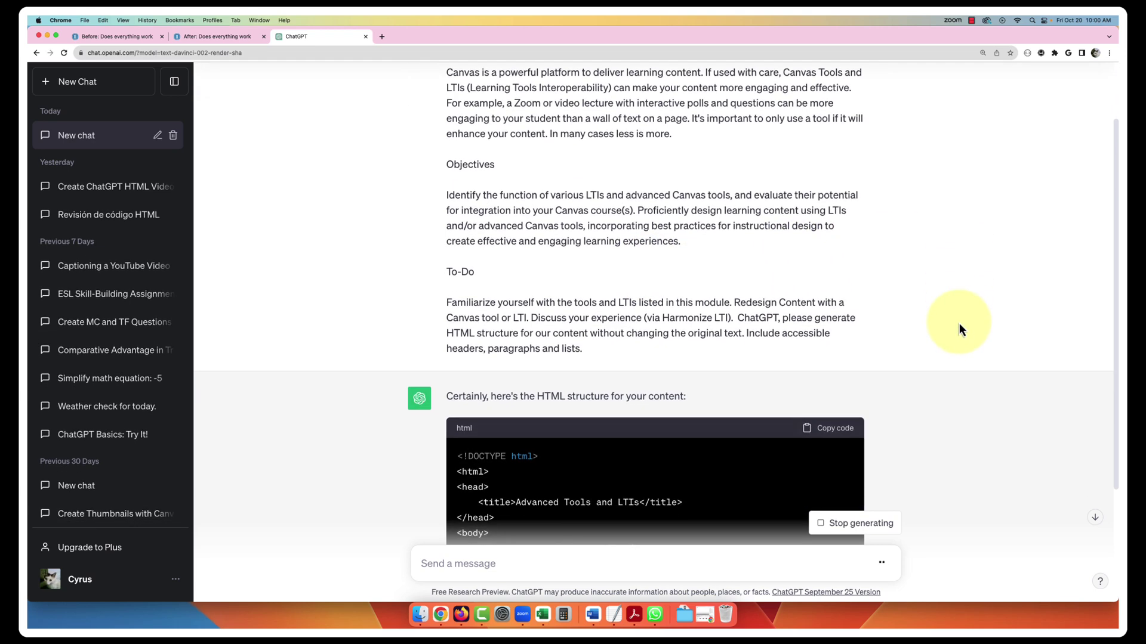
scroll(950, 324, down, 4)
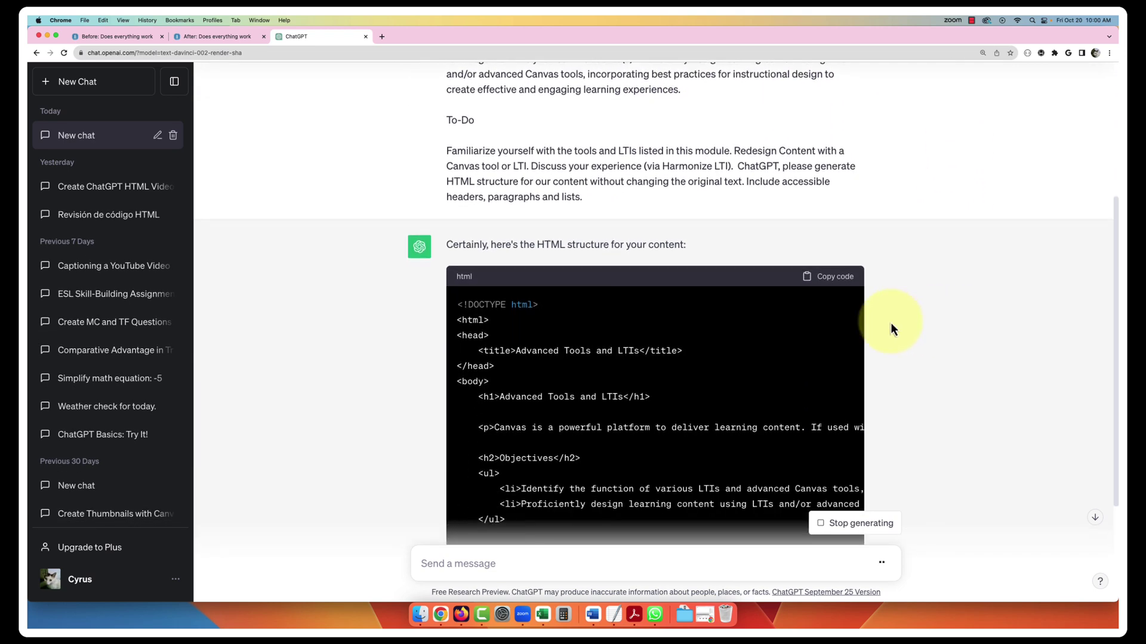
scroll(890, 328, down, 1)
scroll(557, 320, down, 5)
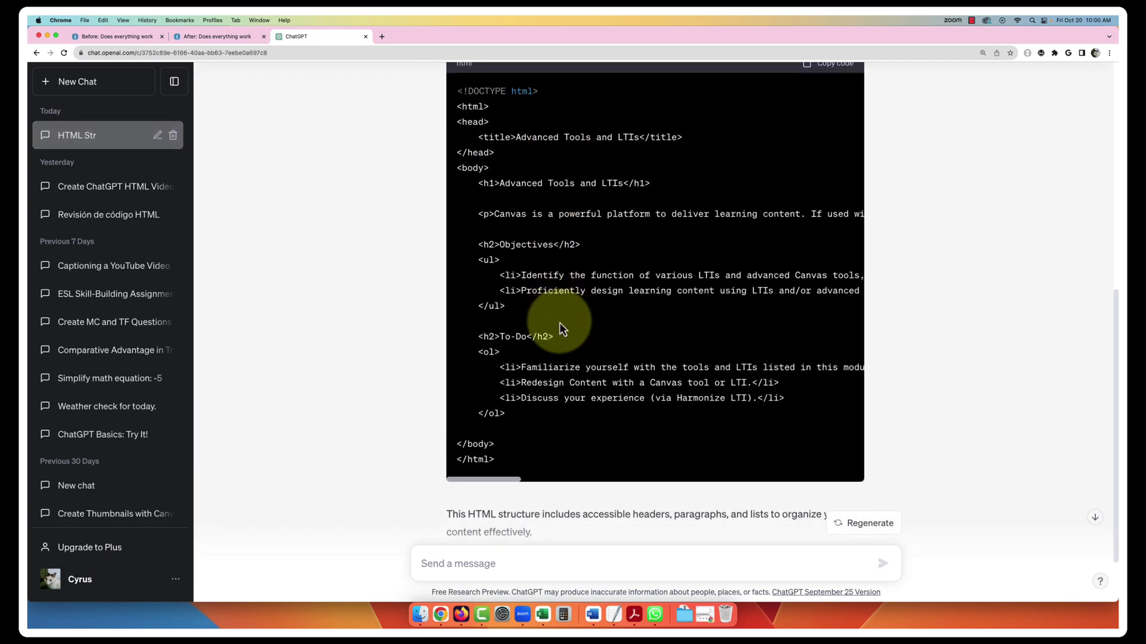
scroll(644, 316, up, 2)
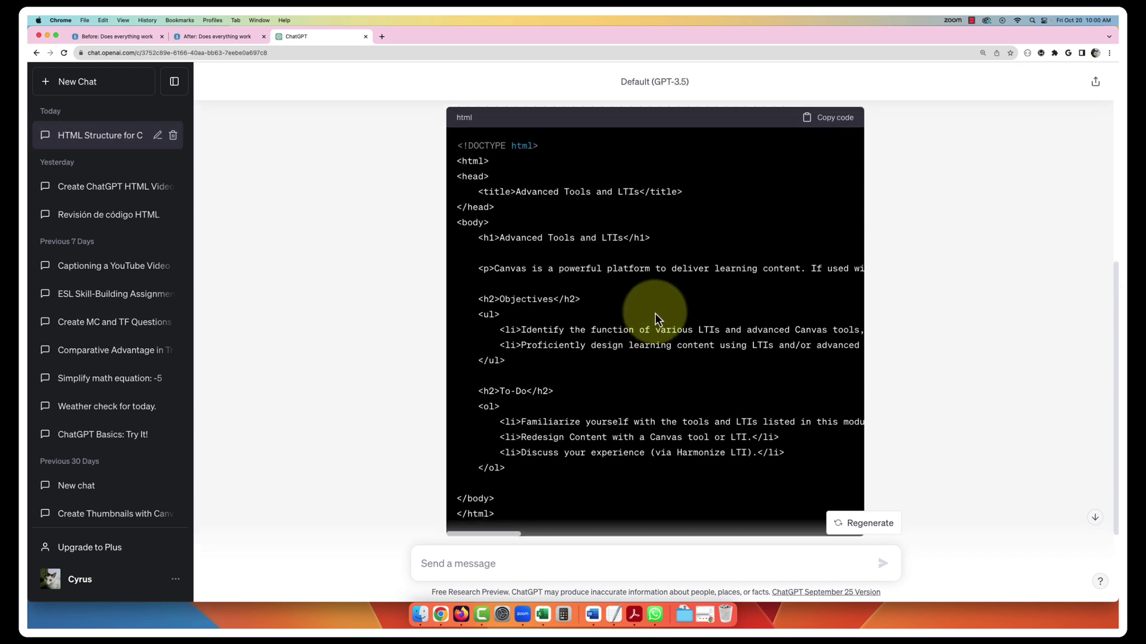
scroll(654, 320, up, 1)
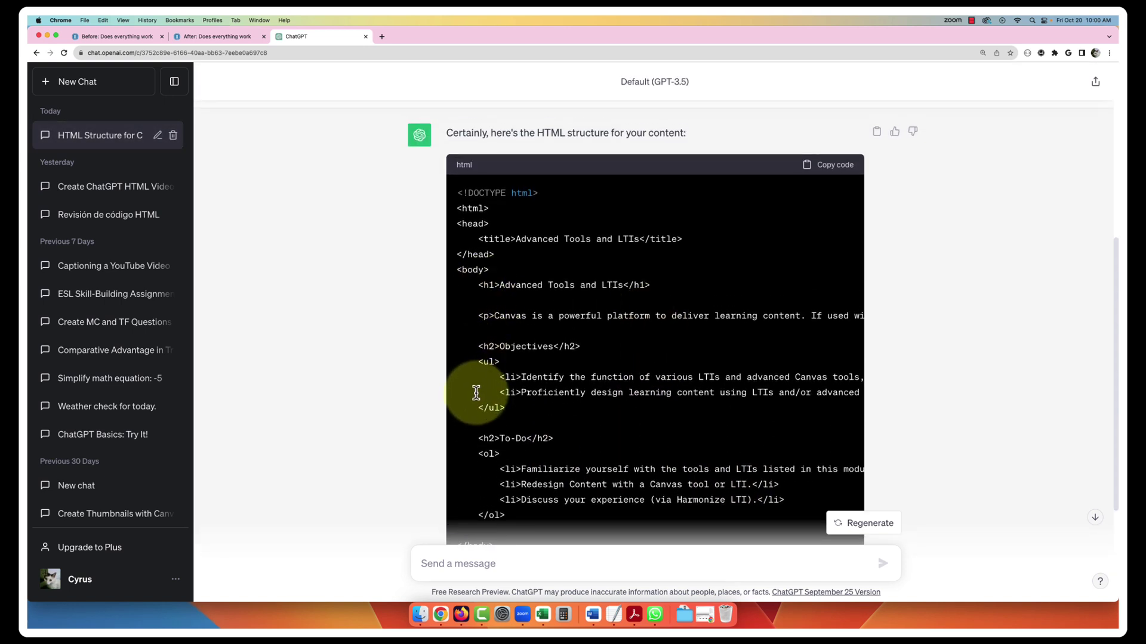
click(838, 170)
Step: Edit the After page in Canvas, insert the copied code as its HTML source, and enlarge the editing area in the visual view
click(196, 36)
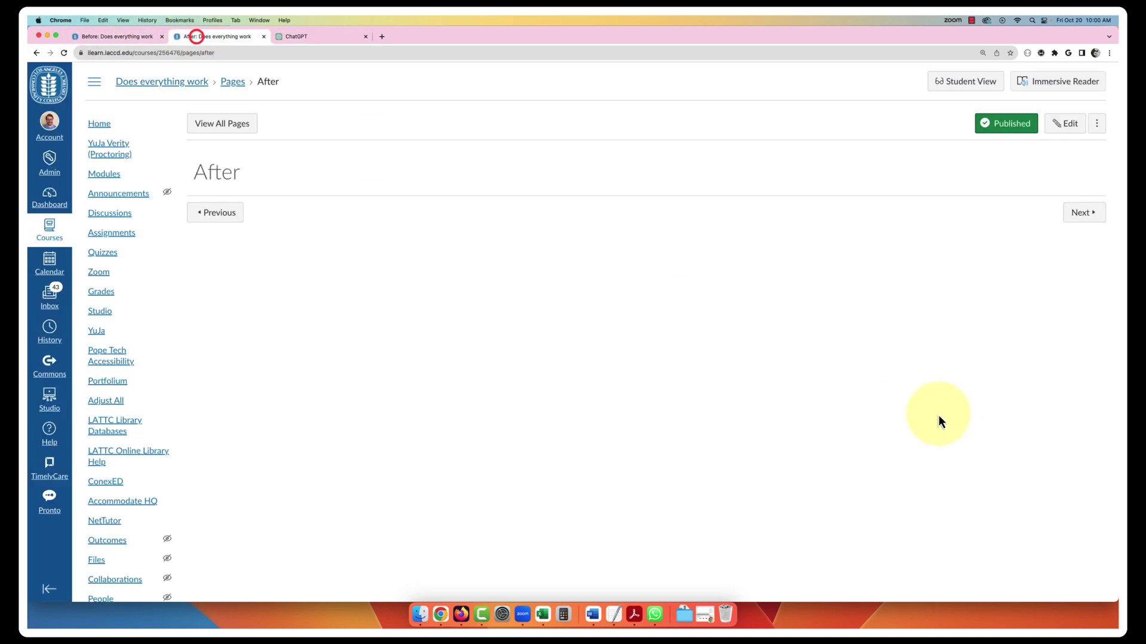
click(1064, 123)
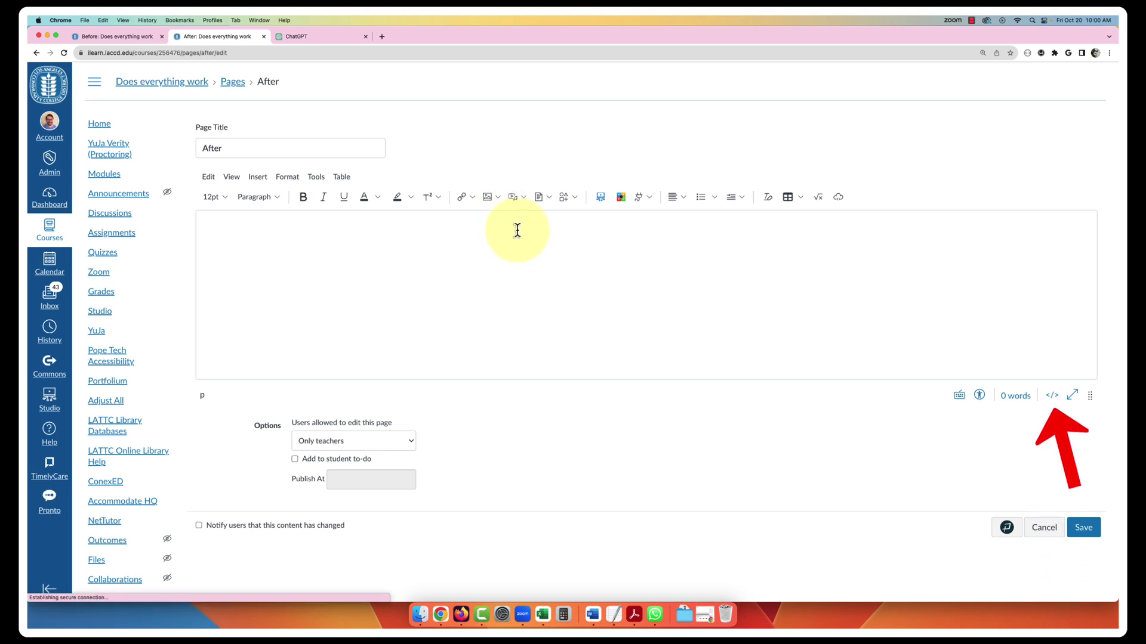
click(1054, 401)
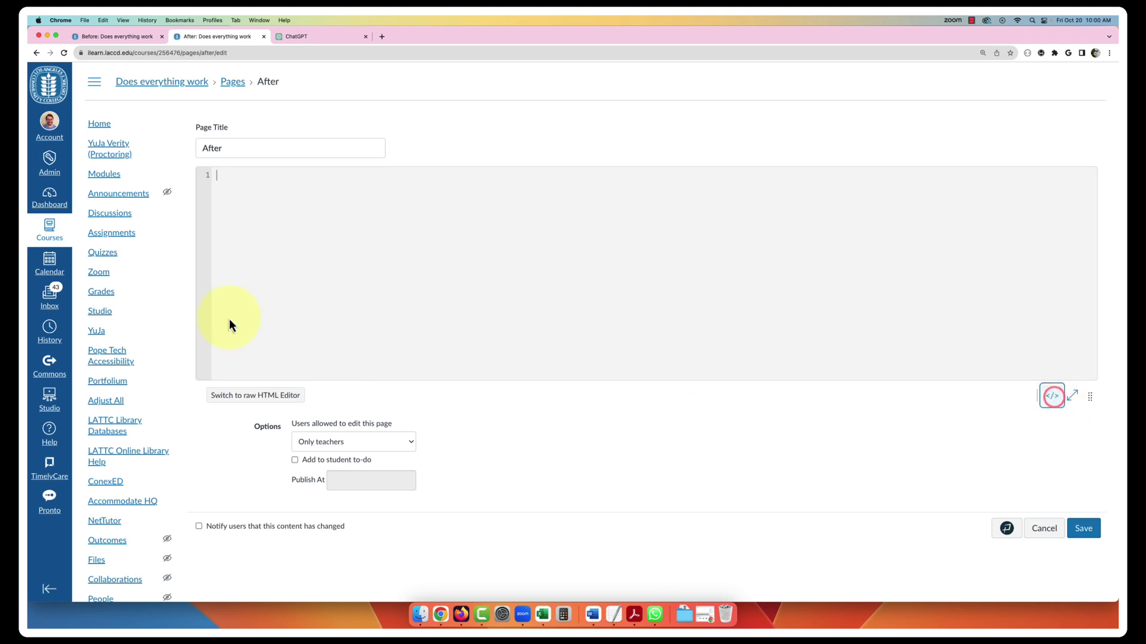
click(255, 258)
key(super+v)
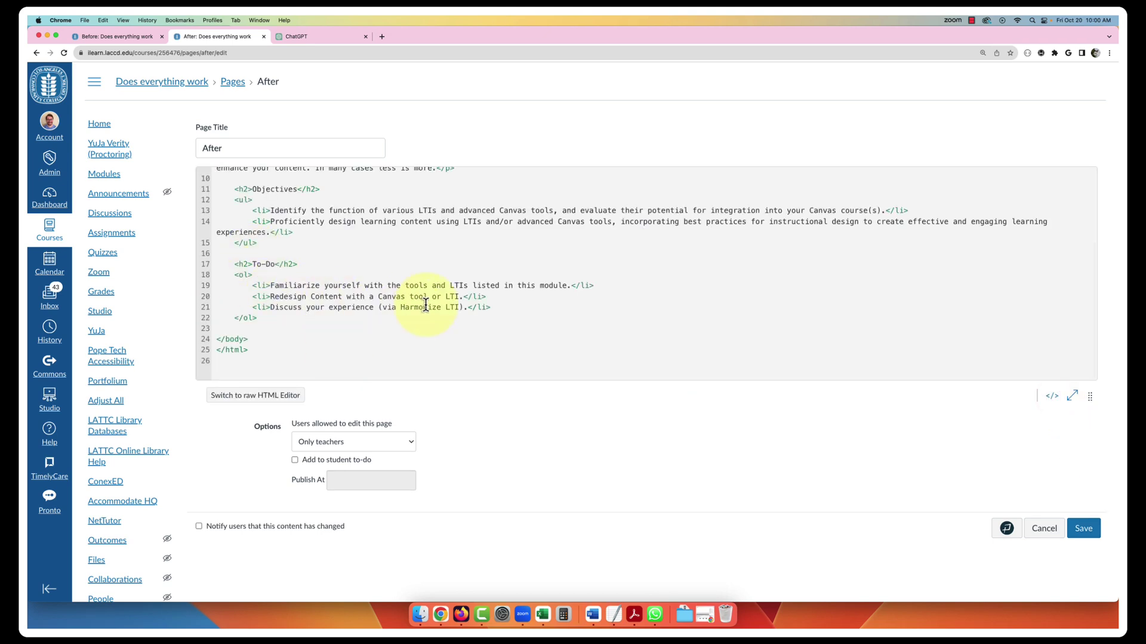
click(1050, 397)
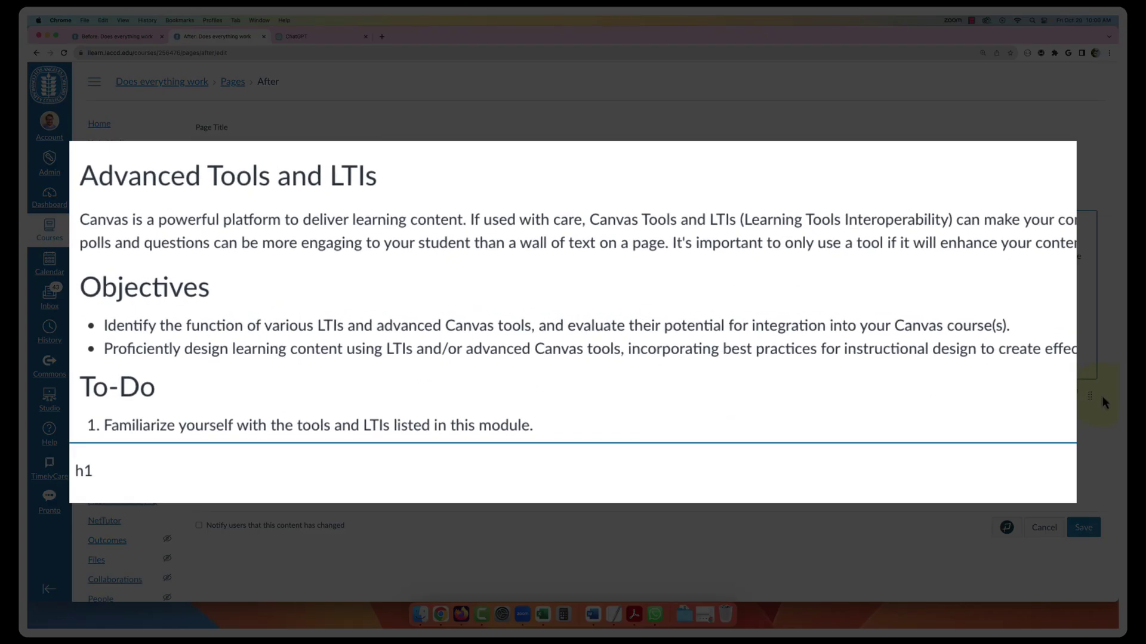
drag(1088, 398, 1090, 472)
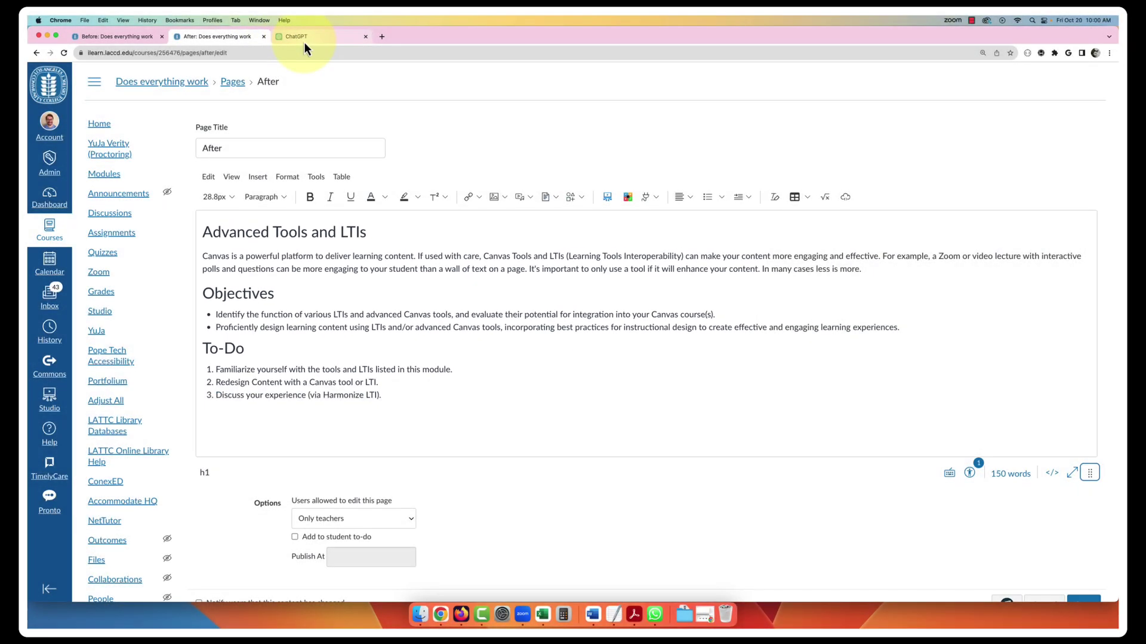
Step: Ask ChatGPT for stylish boxes with light colored backgrounds and borders around the objectives and To-do sections, using inline CSS and none in the head tags
click(303, 42)
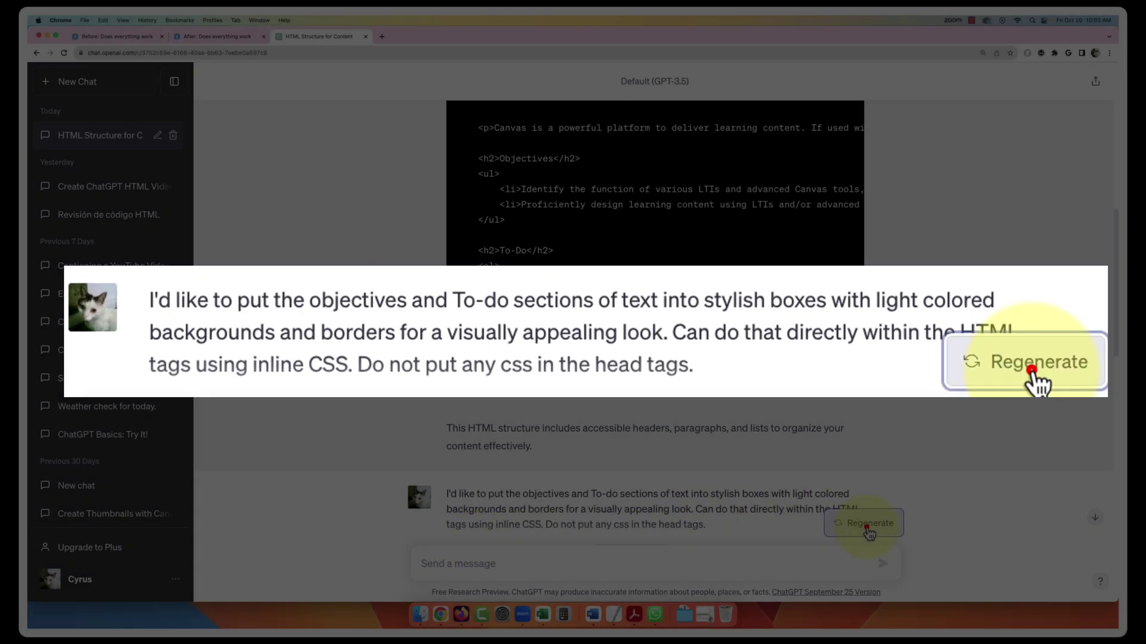
click(865, 523)
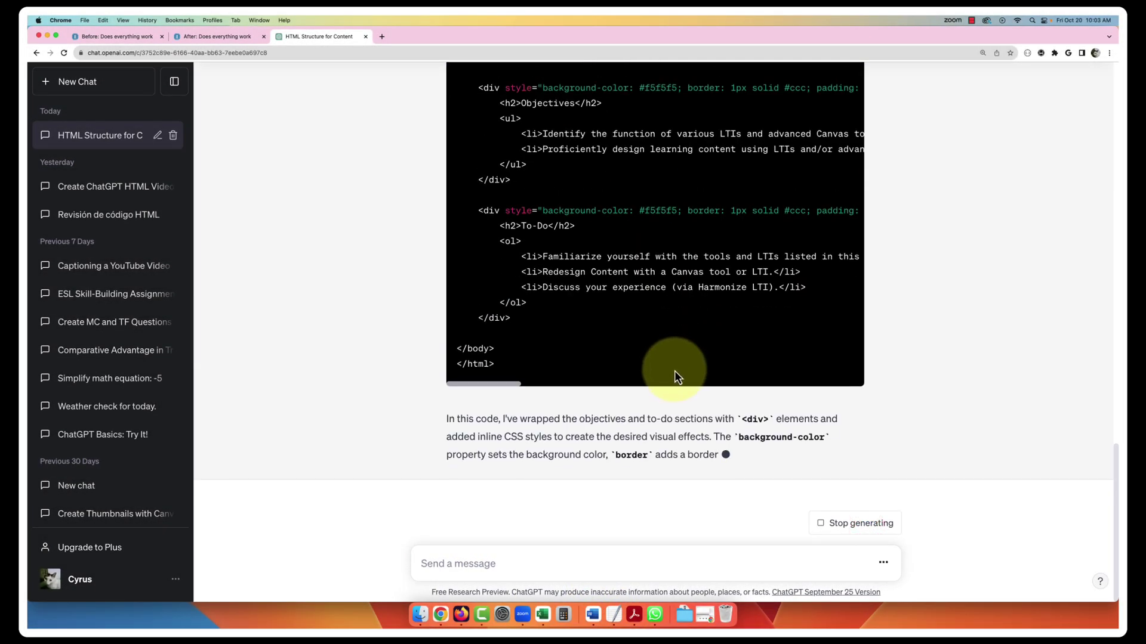
Step: Copy the new HTML code with the boxed Objectives and To-Do sections
scroll(710, 357, up, 3)
scroll(710, 362, up, 4)
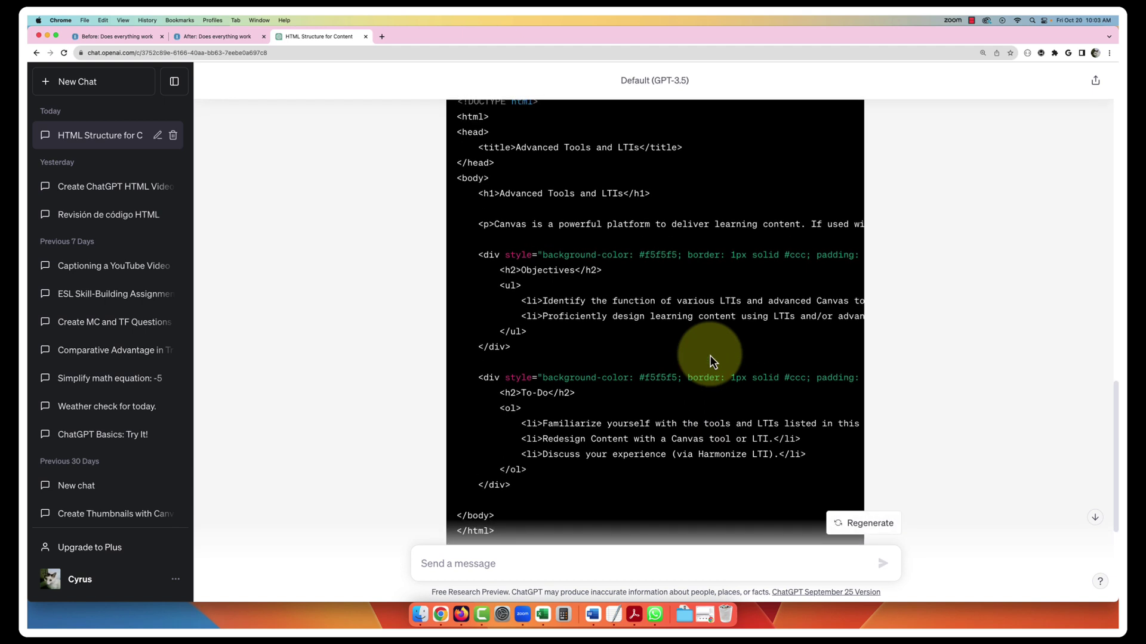
click(832, 155)
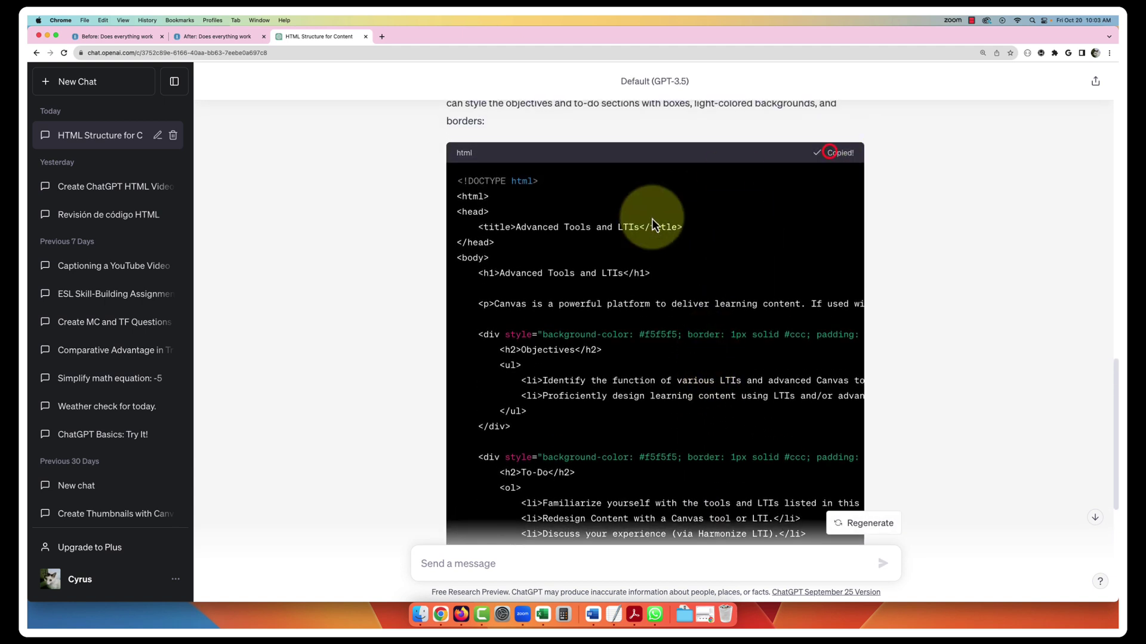
Step: Replace the After page's entire HTML source in Canvas with the copied boxed-section code and return to the visual view
click(215, 37)
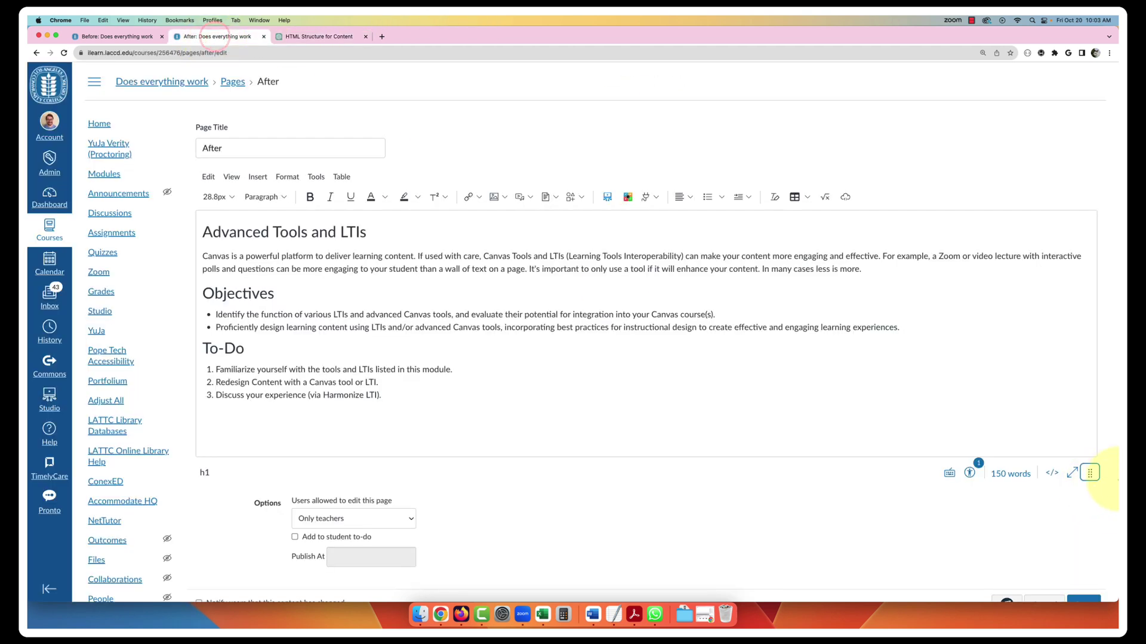
click(1052, 473)
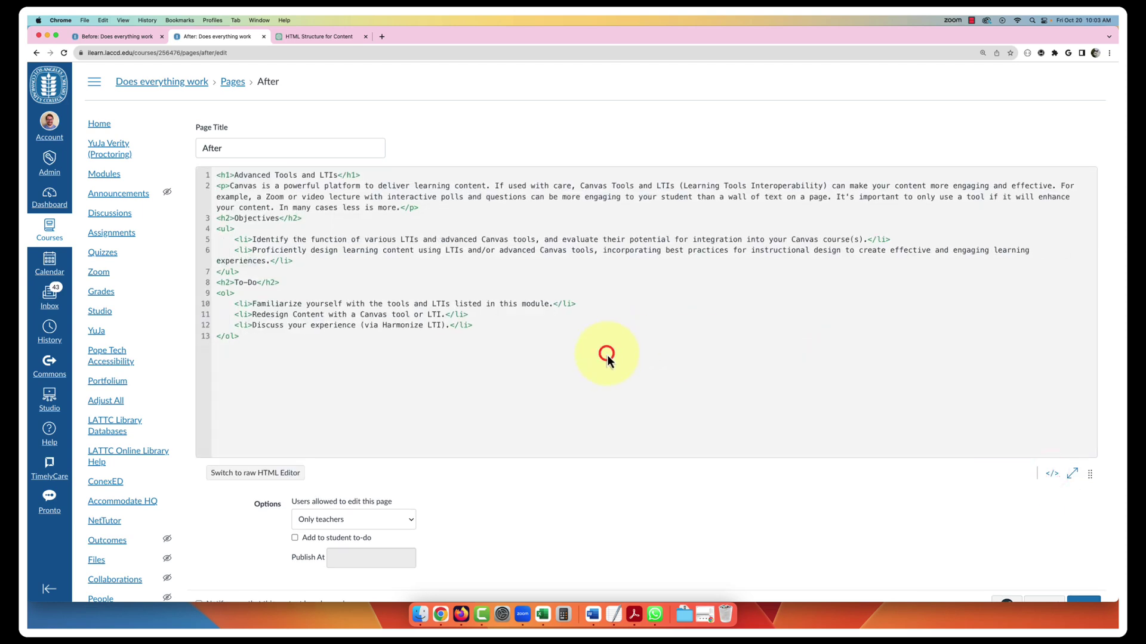
key(super+a)
key(super+v)
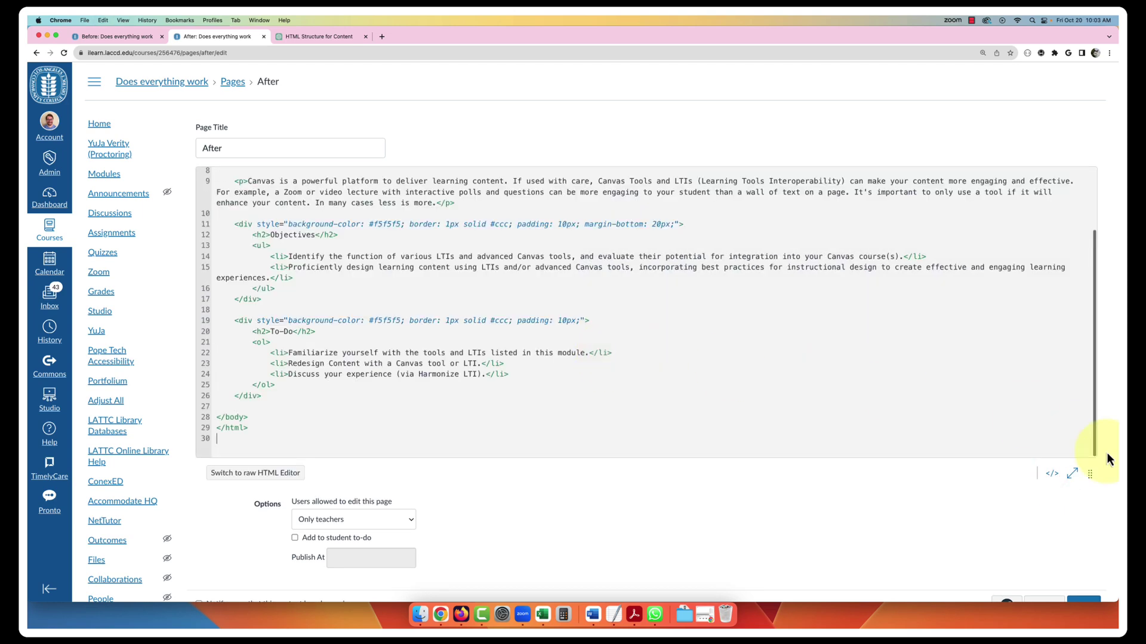
click(1051, 473)
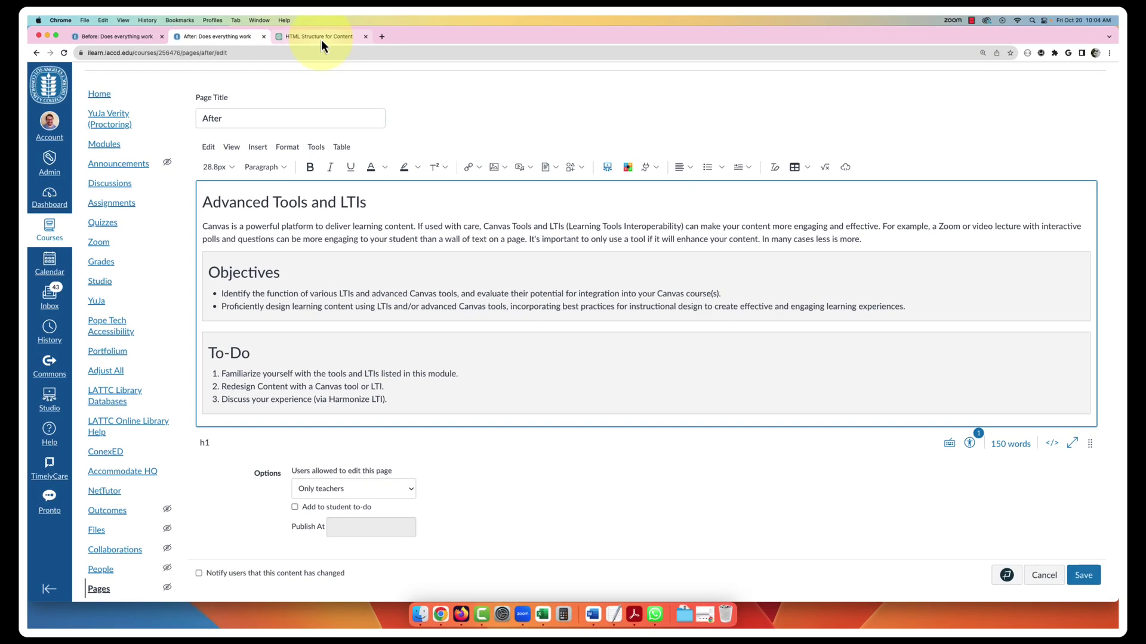
Step: Send ChatGPT the follow-up request "Please make the borders light blue and much thicker."
click(321, 37)
click(421, 573)
key(super+v)
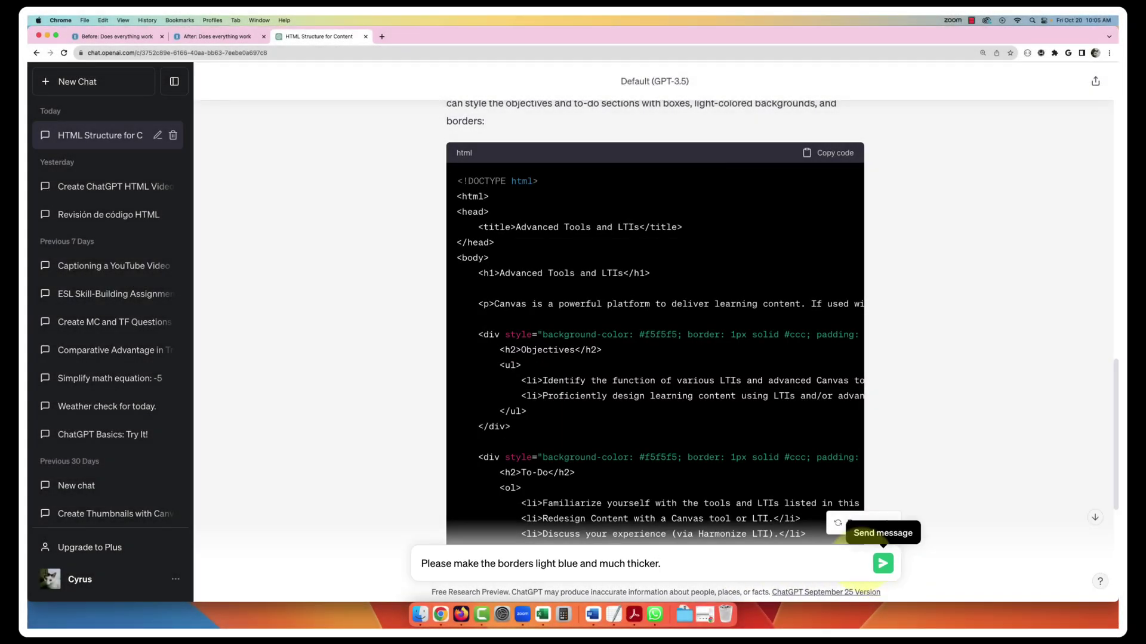
click(882, 563)
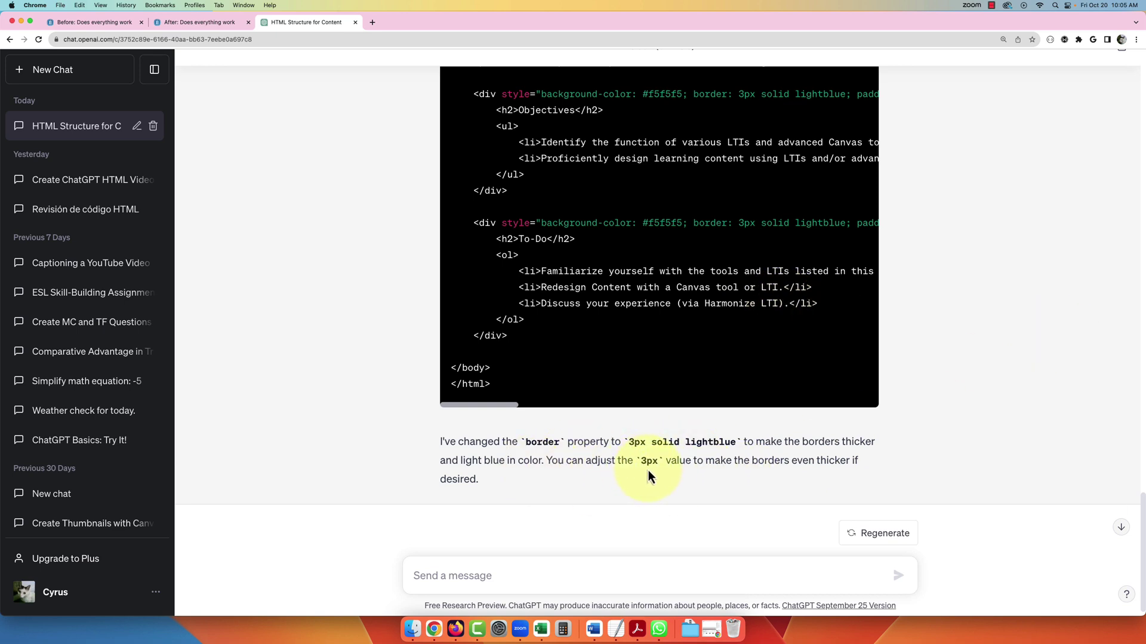
Step: Copy the revised code with 3px solid lightblue borders and replace the After page's HTML source with it, returning to the visual view
scroll(938, 408, up, 10)
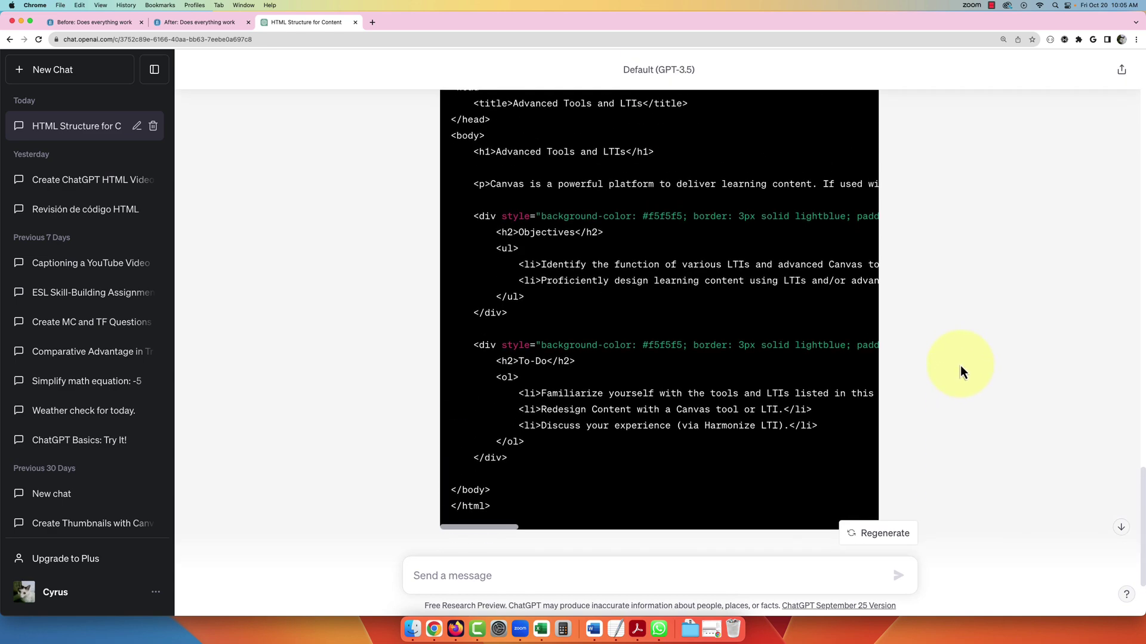
click(842, 382)
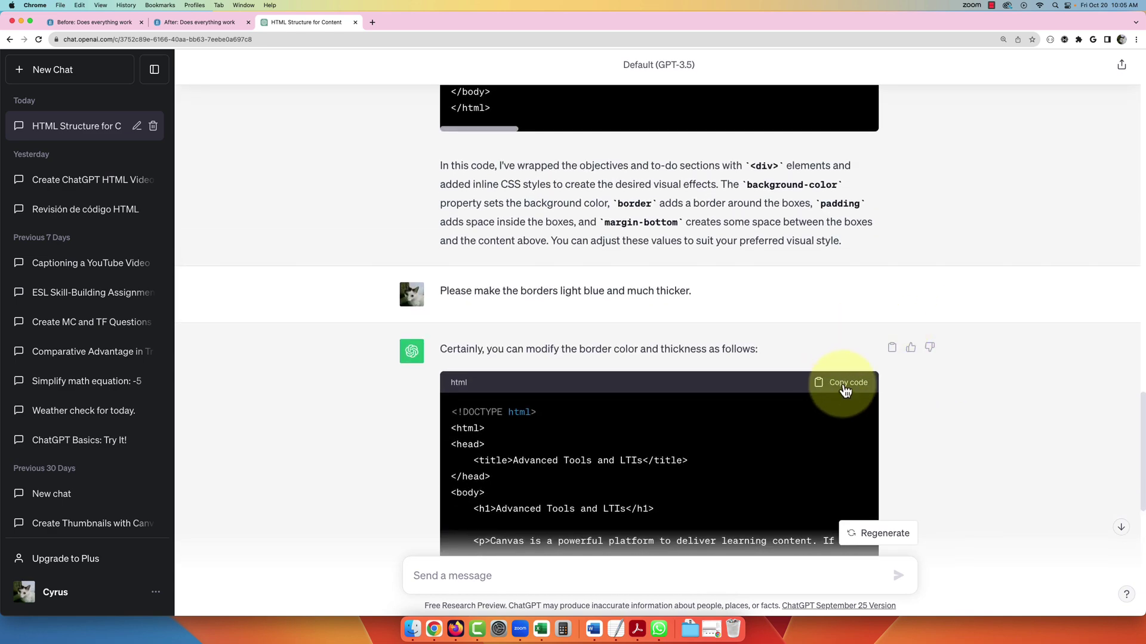
click(201, 24)
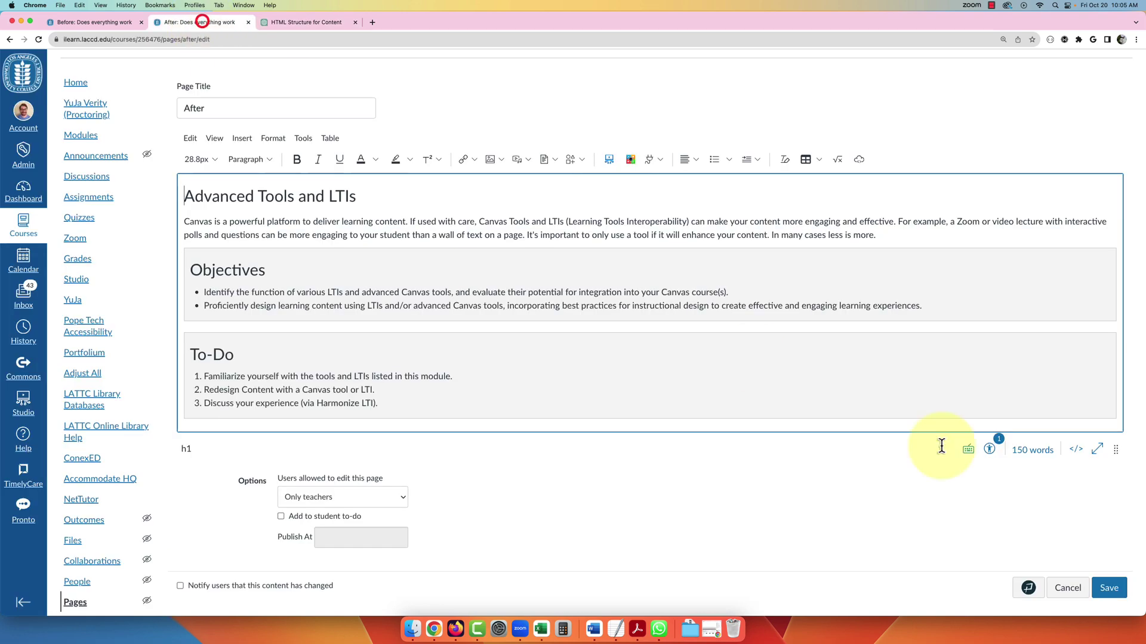
click(1074, 451)
key(super+a)
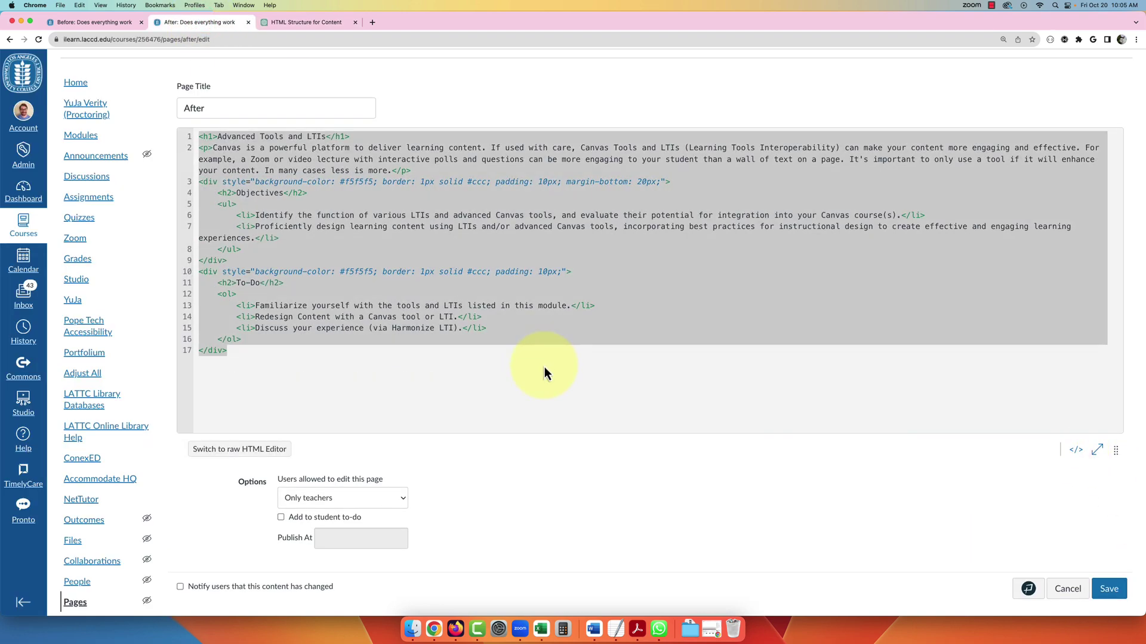
key(super+v)
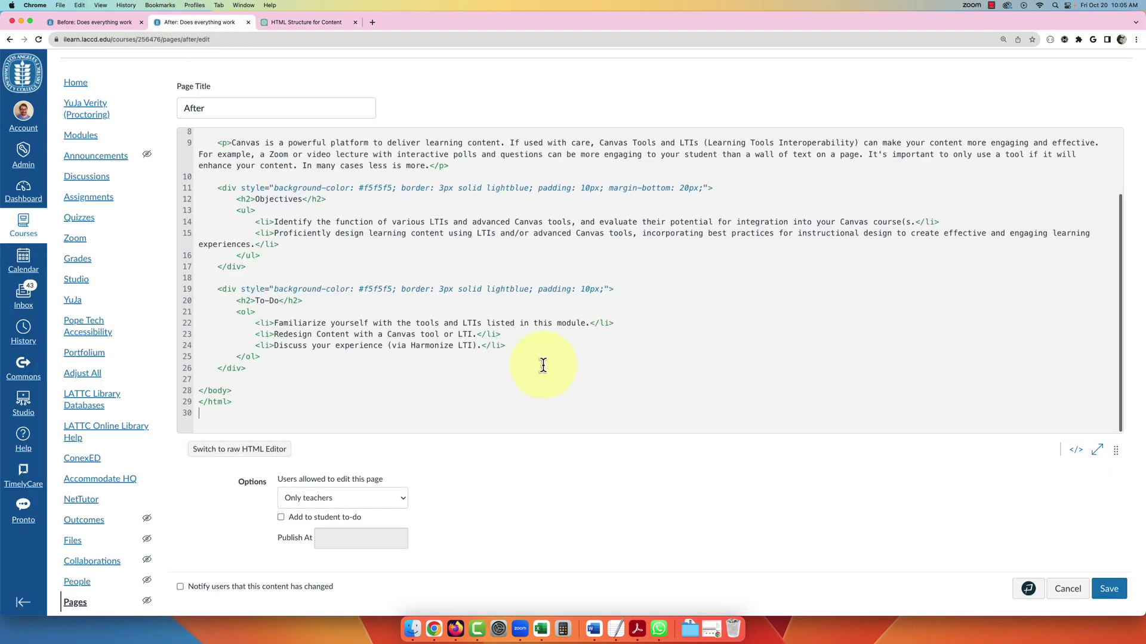
click(1081, 452)
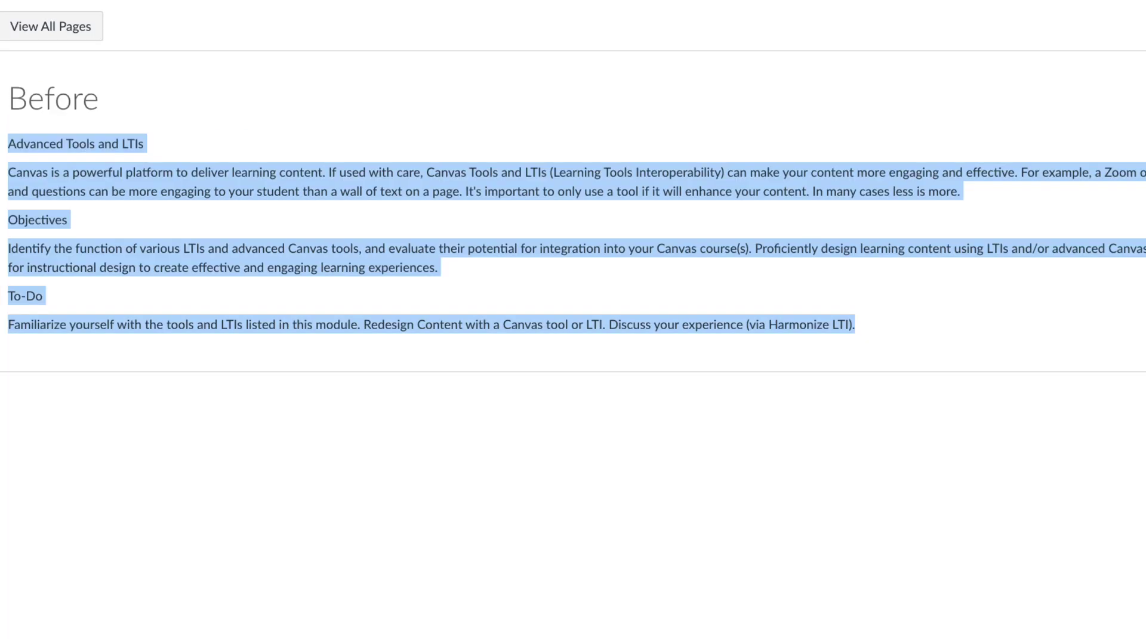
Step: Return to the ChatGPT conversation containing the light blue border request
click(358, 91)
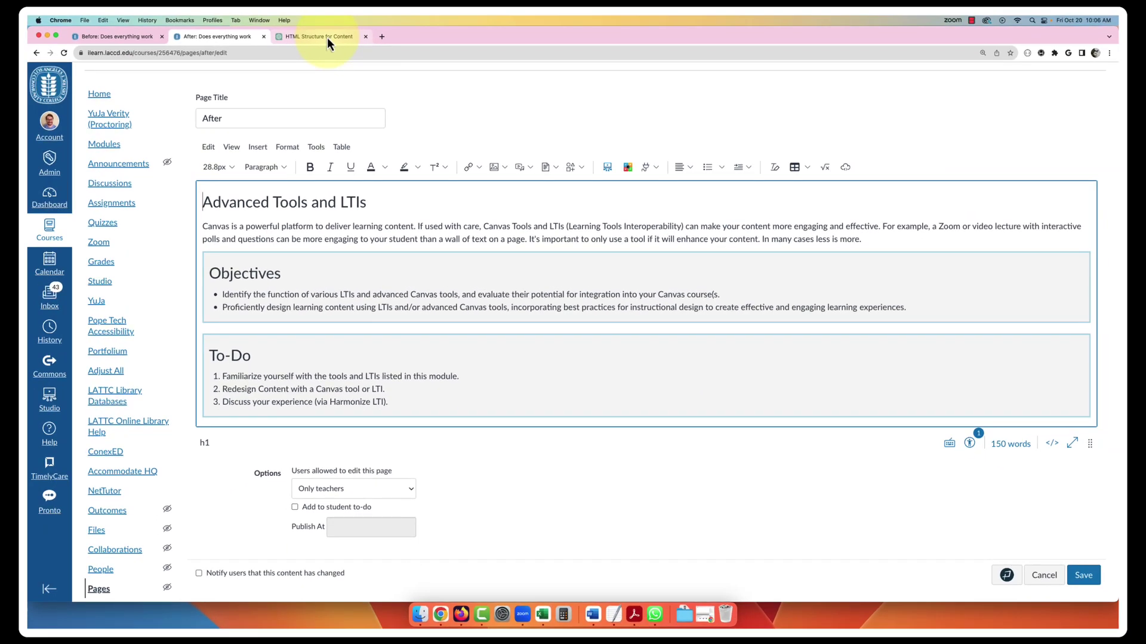
click(327, 38)
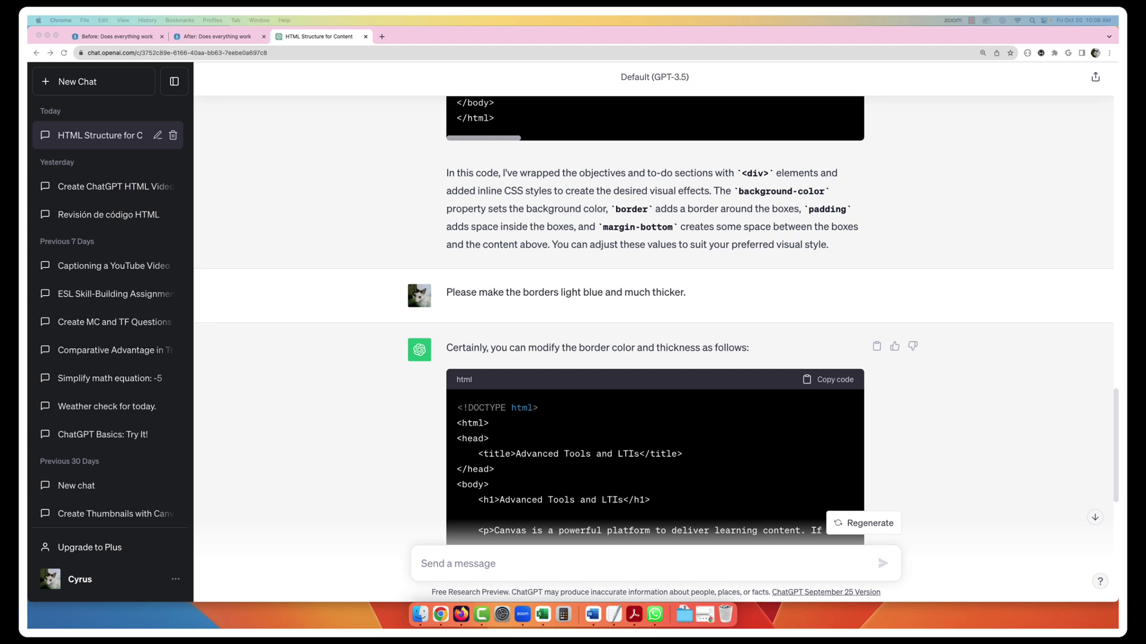
Step: Send the message "Can you add some appropriate icons next to the Objectives and To-do headers using HTML entities directly within the HTML tags?"
click(458, 572)
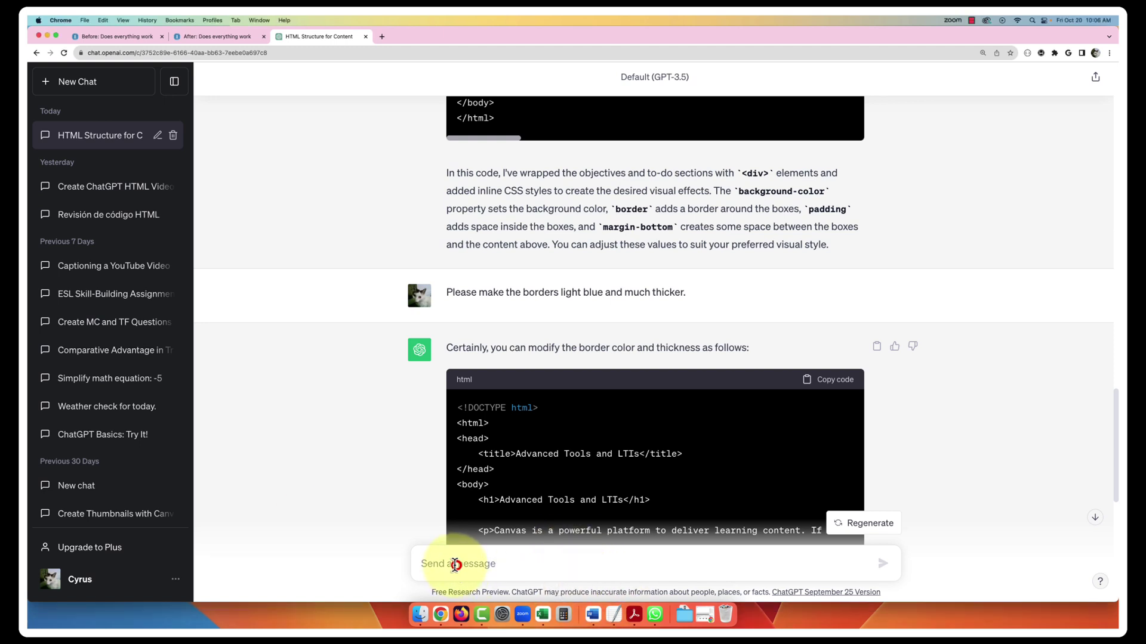
text(Can you add some appropriate icons next to the Objectives and To-do headers using HTML entities directly within the HTML tags?)
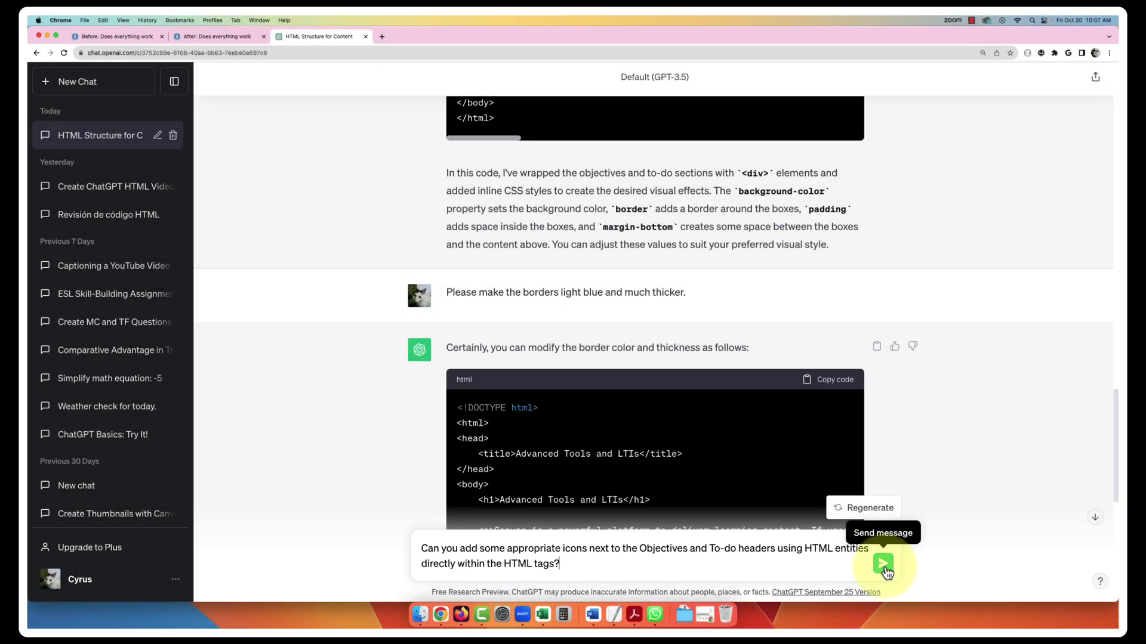
click(884, 567)
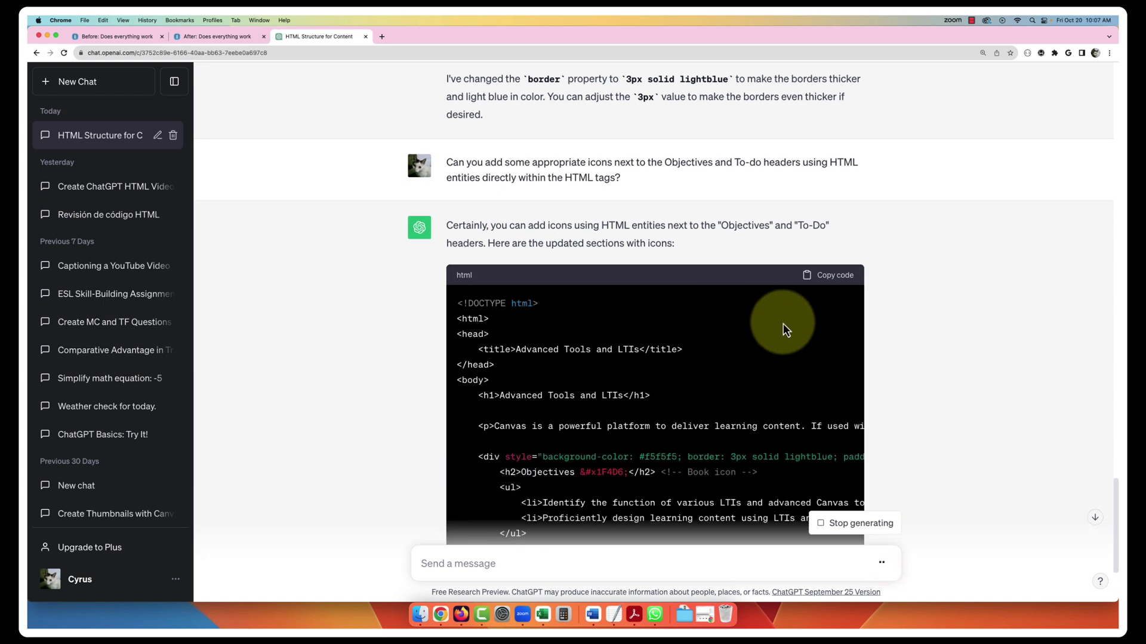
Step: Examine the icon entity codes and the adjacent HTML comments on the Objectives and To-Do heading lines of the generated code
scroll(776, 325, down, 3)
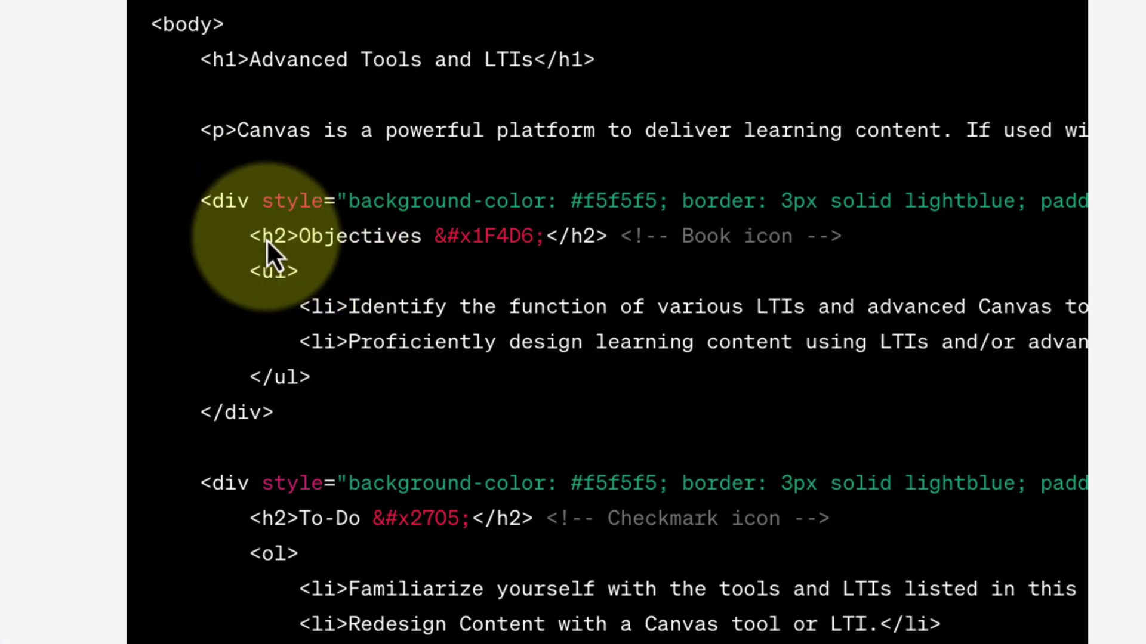
drag(249, 237, 435, 235)
click(537, 235)
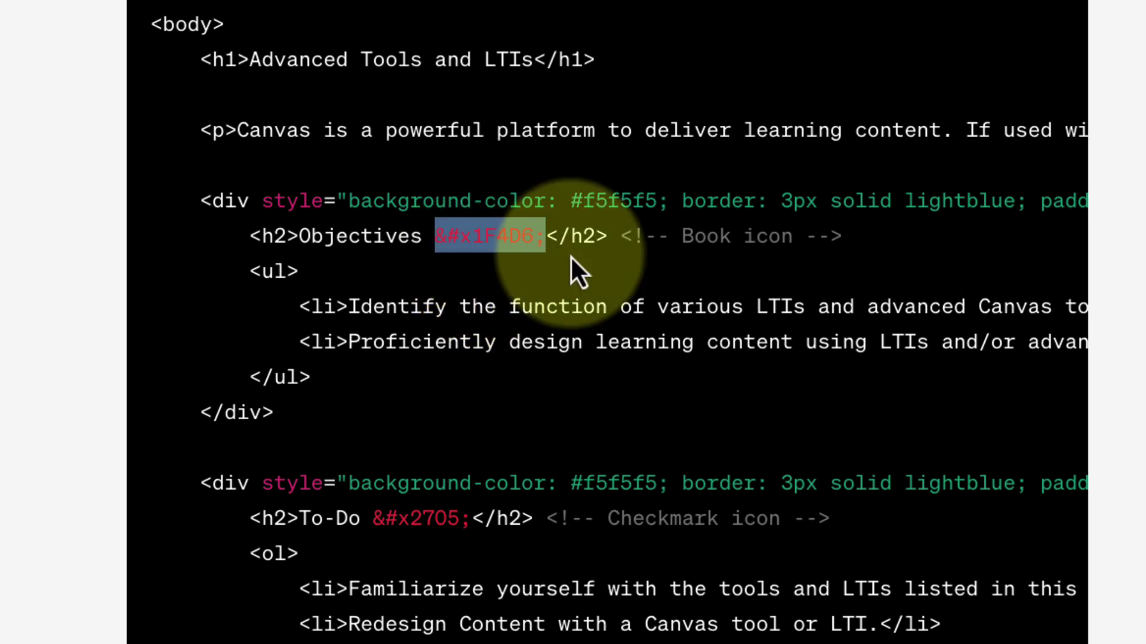
click(618, 242)
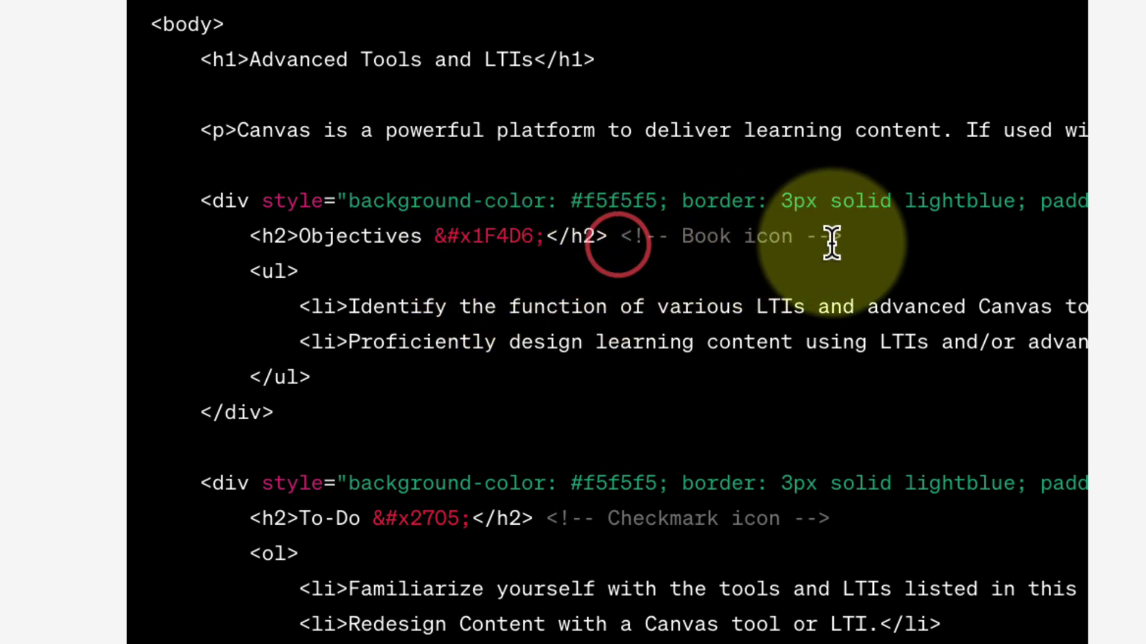
drag(842, 237, 621, 240)
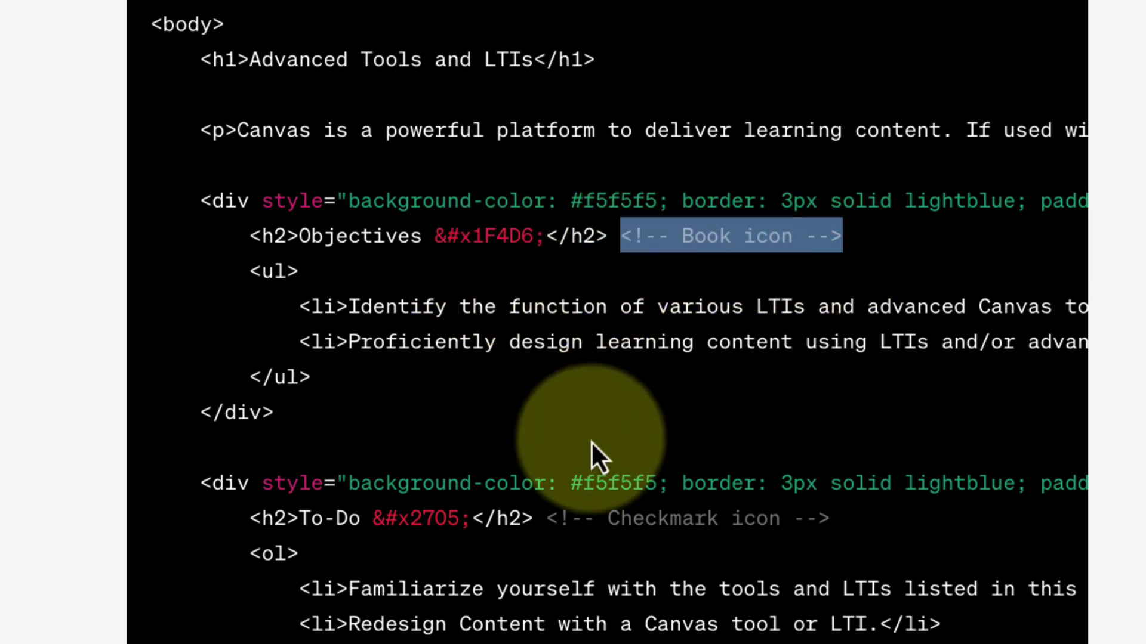
click(845, 516)
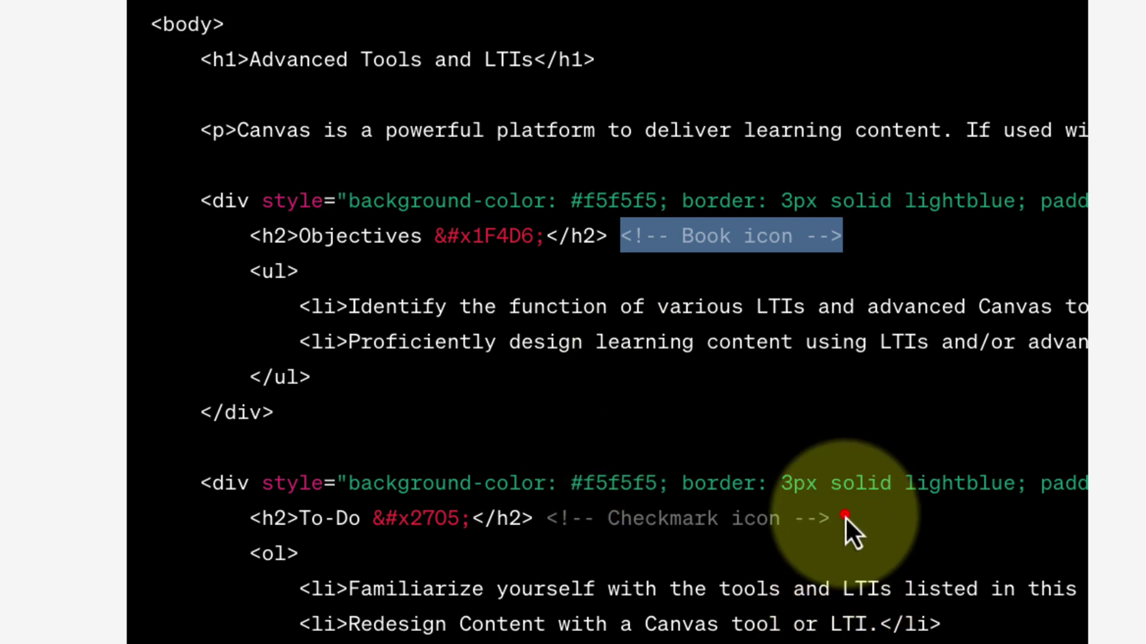
drag(845, 517, 548, 518)
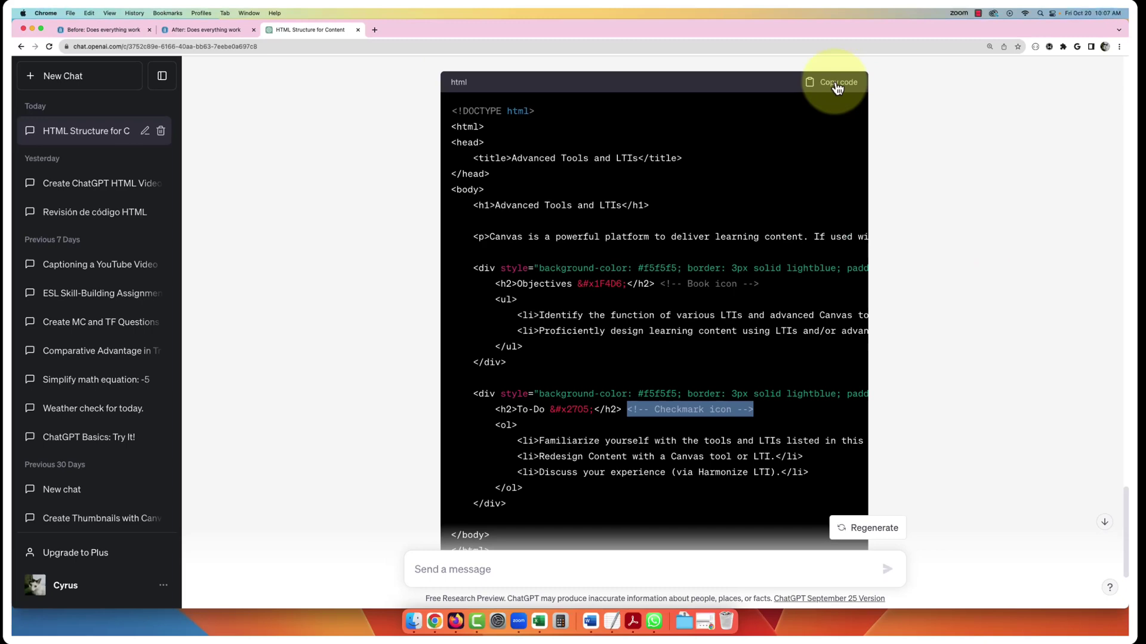
Step: Copy the code with the heading icons and replace the After page's entire HTML source in Canvas with it, returning to the visual view
click(832, 87)
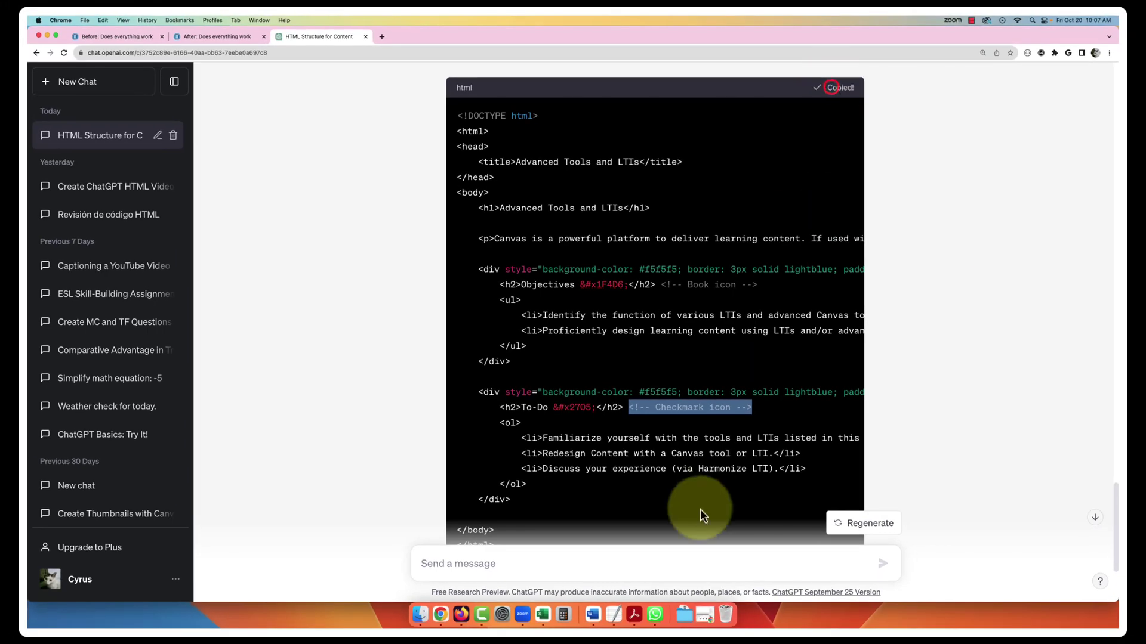
click(201, 37)
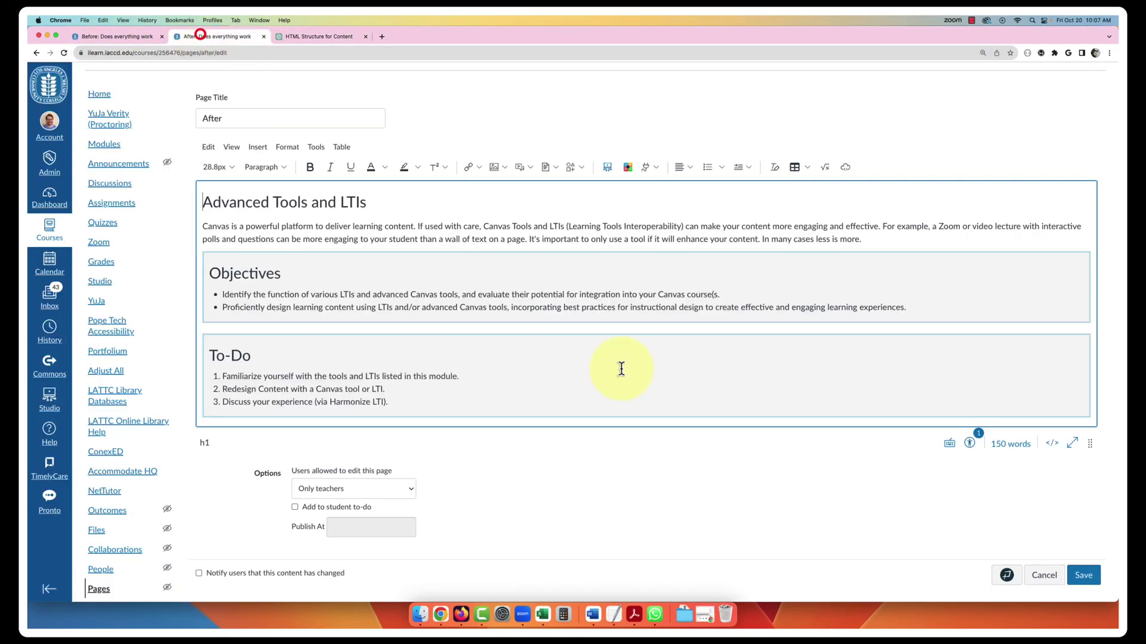
click(1052, 443)
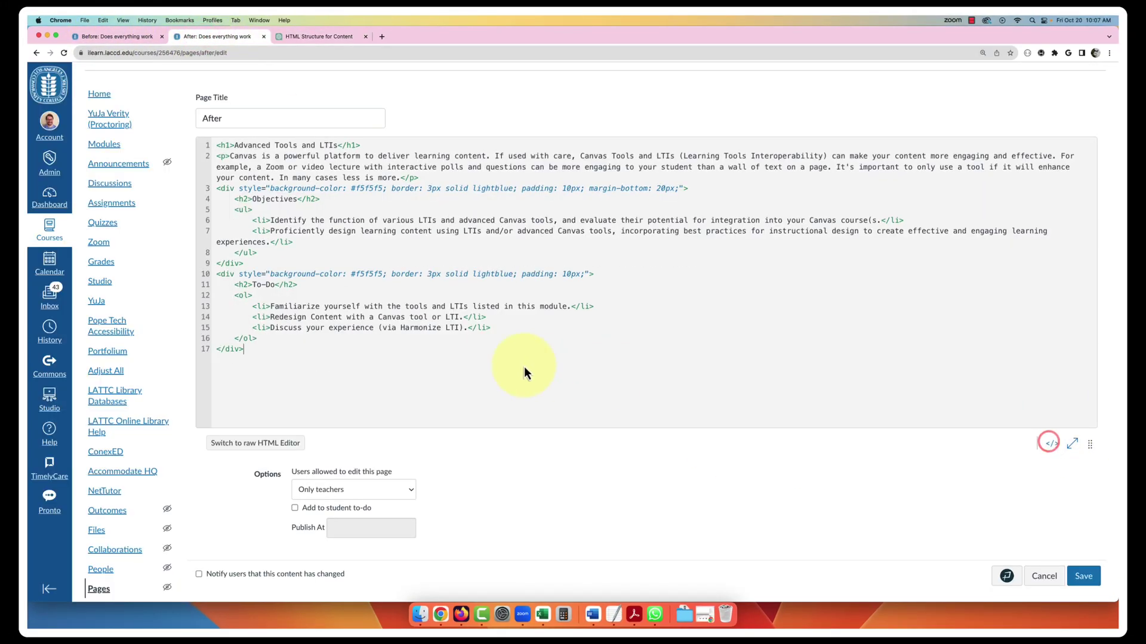
click(525, 368)
key(super+a)
key(super+v)
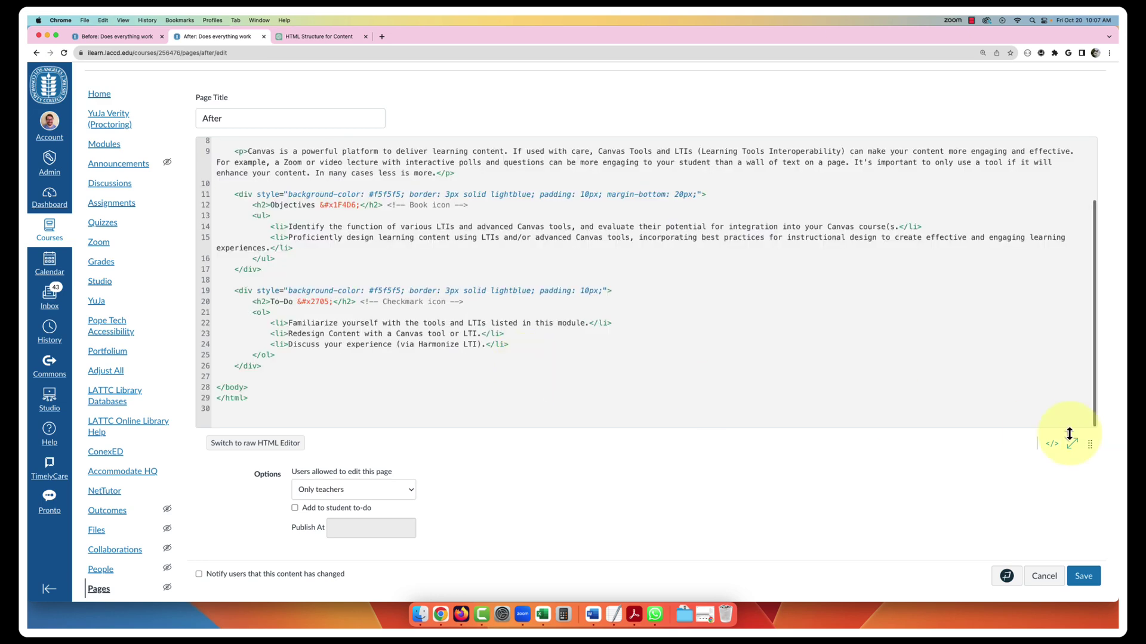
click(1052, 443)
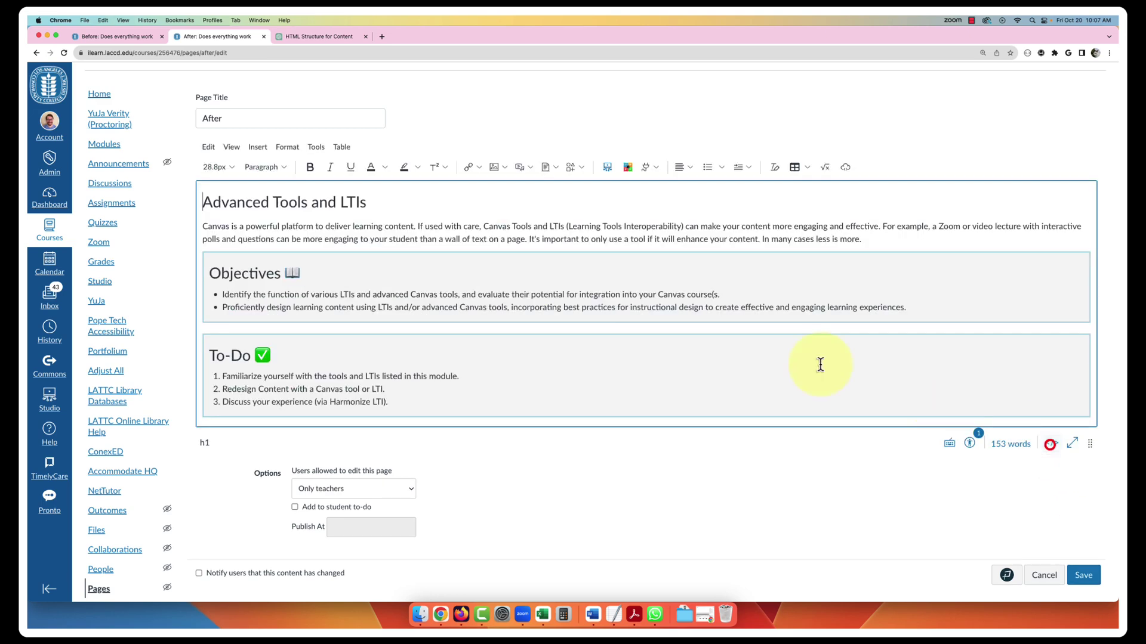